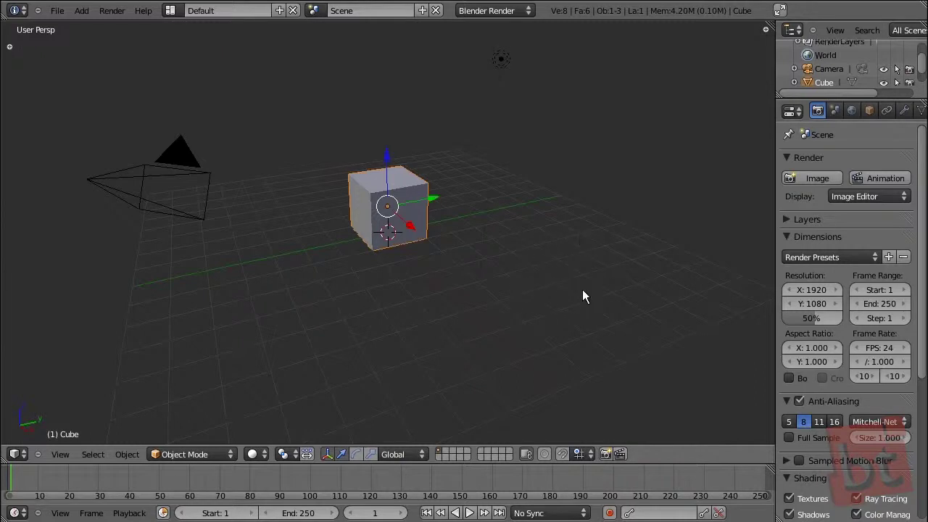
# Widen the Properties editor and show the cube's Tex texture settings.
pyautogui.click(784, 220)
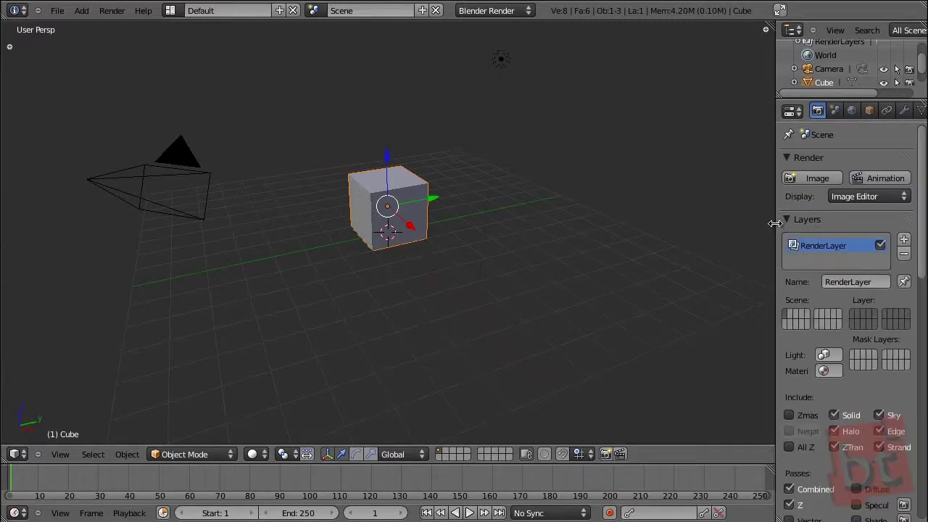
pyautogui.moveTo(776, 221); pyautogui.dragTo(700, 220)
pyautogui.click(880, 110)
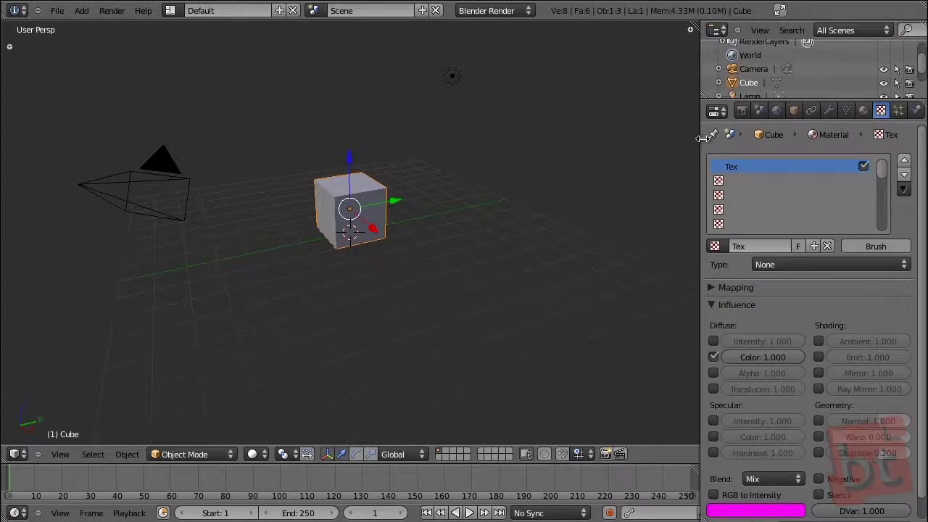
# Split the 3D viewport into two side-by-side 3D views.
pyautogui.moveTo(701, 135); pyautogui.dragTo(773, 135)
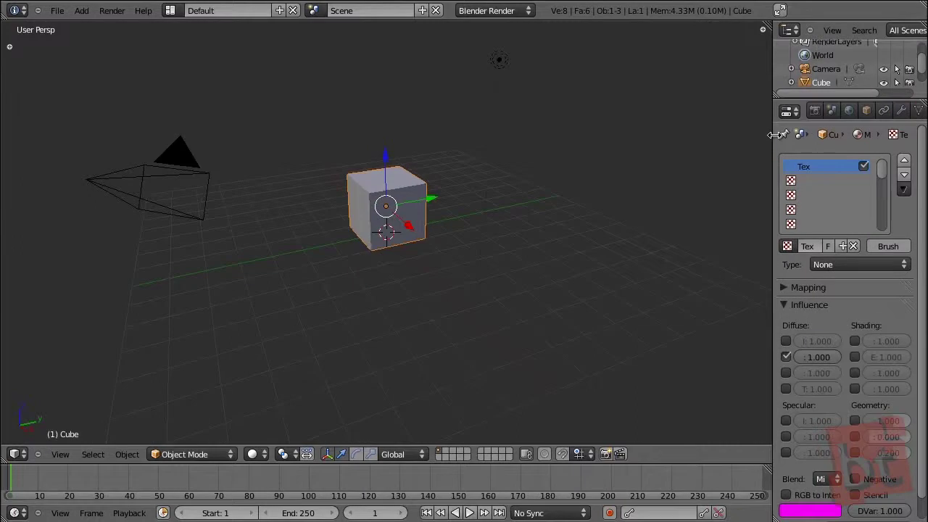
pyautogui.moveTo(4, 458); pyautogui.dragTo(428, 442)
pyautogui.click(15, 454)
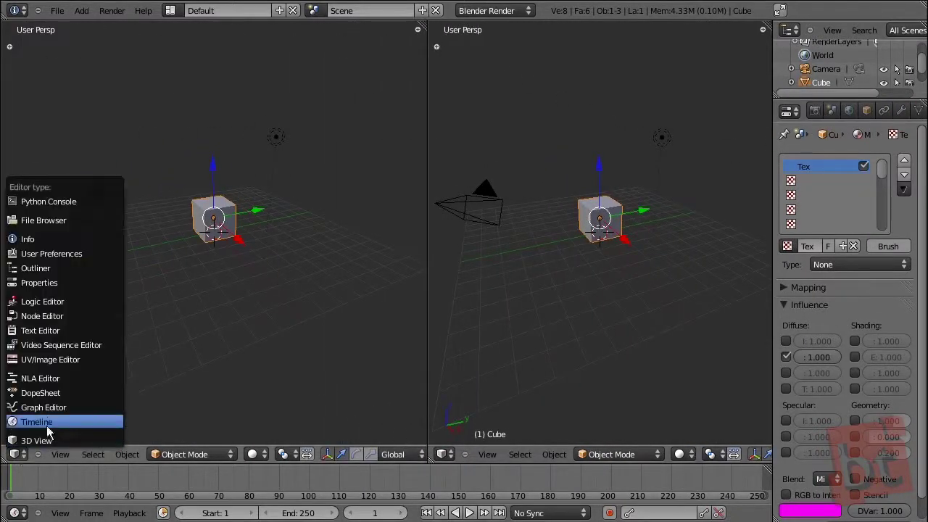
# Change the left view into a UV/Image Editor.
pyautogui.click(57, 362)
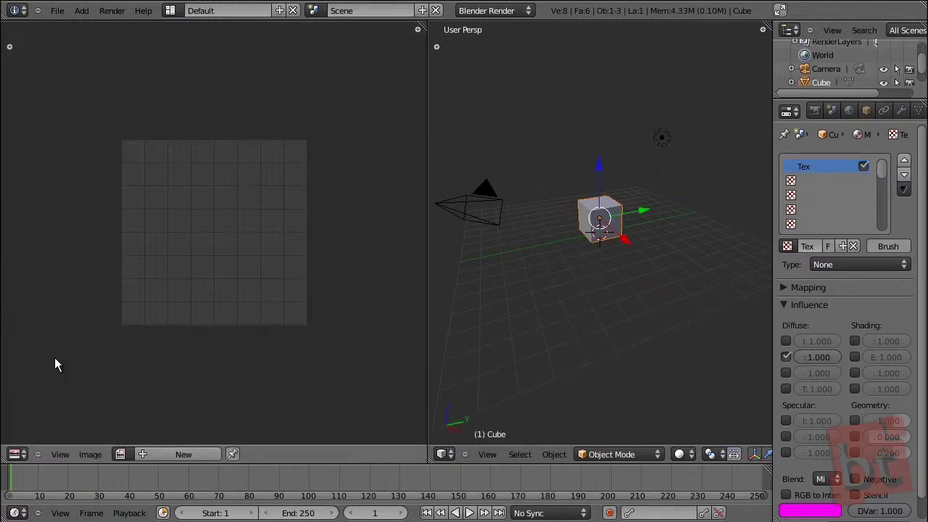
pyautogui.click(120, 454)
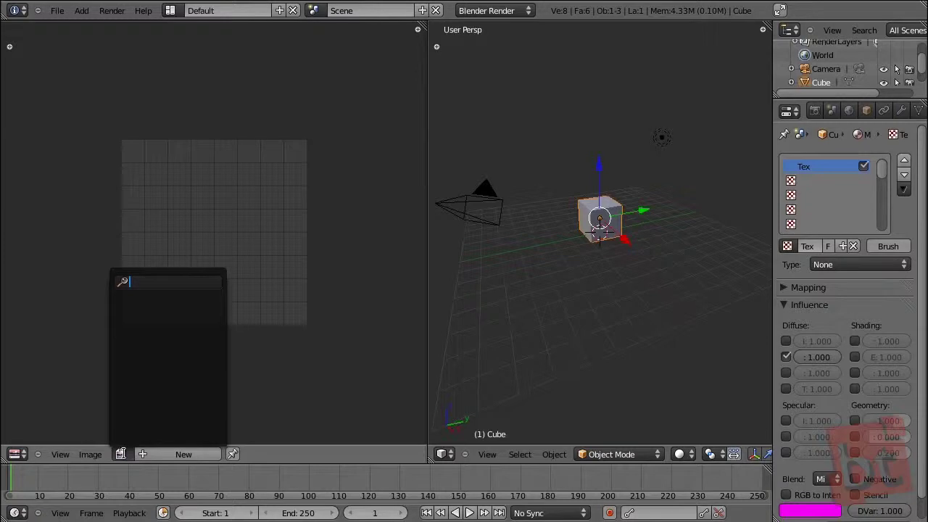
pyautogui.click(125, 454)
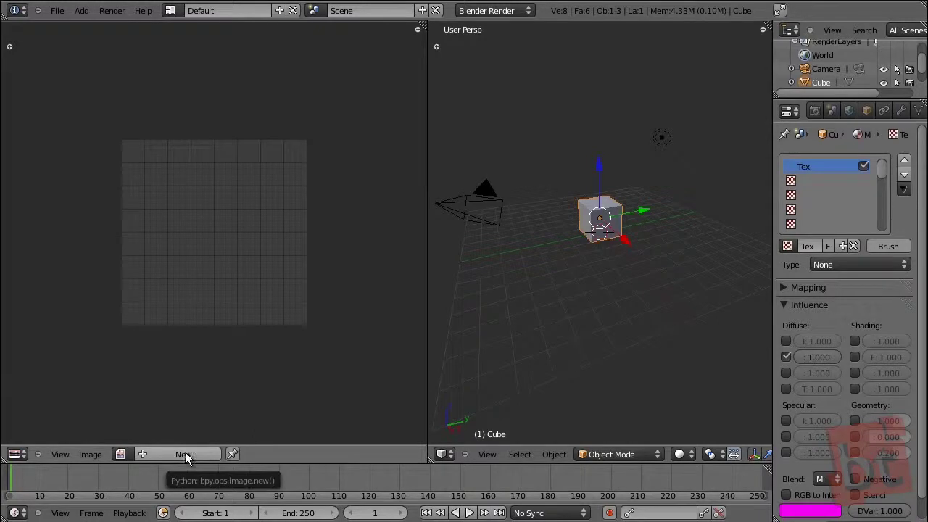
# Open Unwrap Example.jpg from the Assets folder in the image editor.
pyautogui.click(90, 455)
pyautogui.click(90, 455)
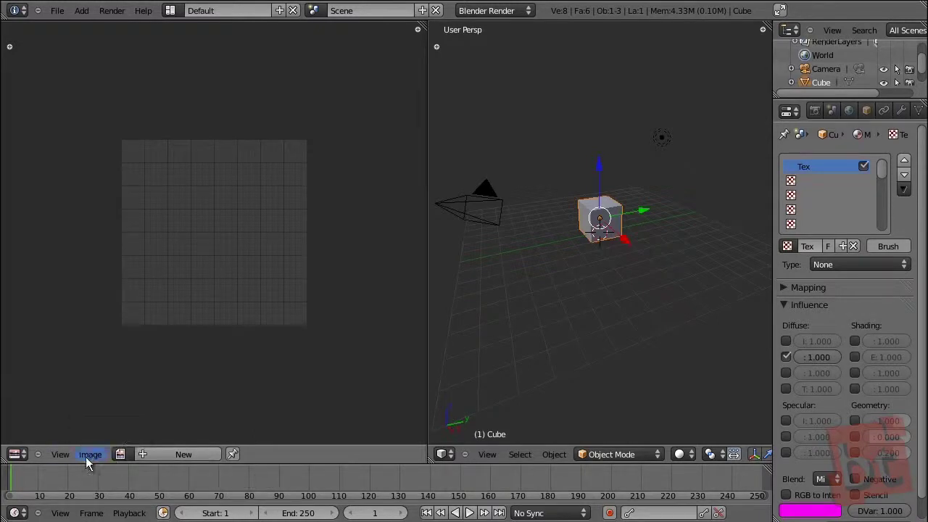
pyautogui.click(91, 455)
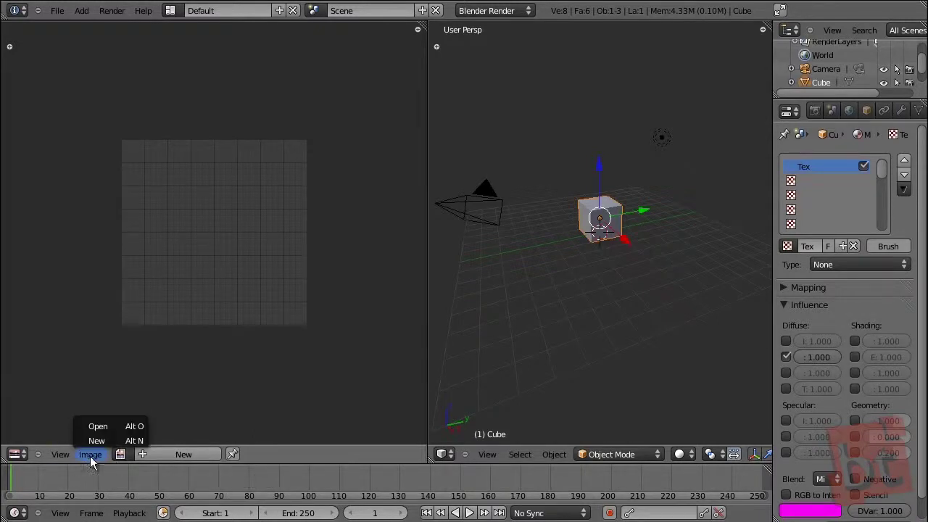
pyautogui.click(124, 426)
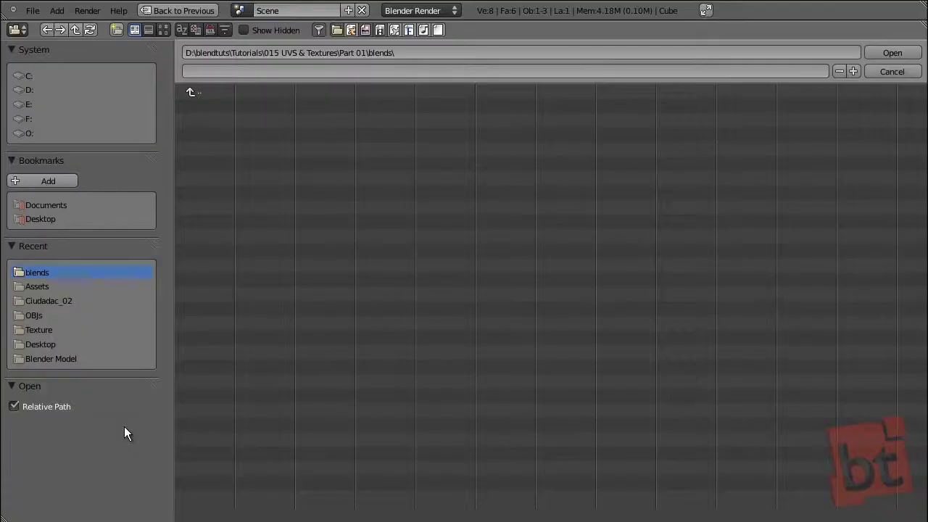
pyautogui.click(209, 92)
pyautogui.click(209, 90)
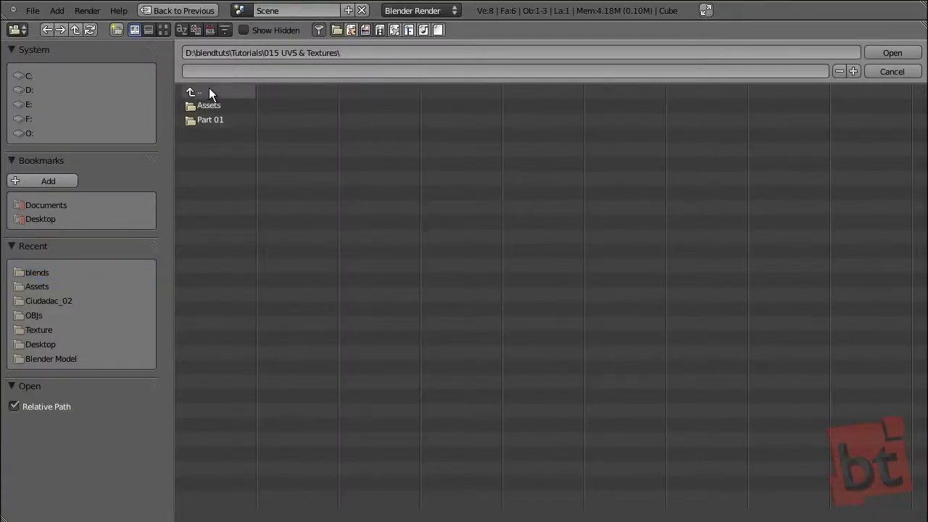
pyautogui.click(207, 105)
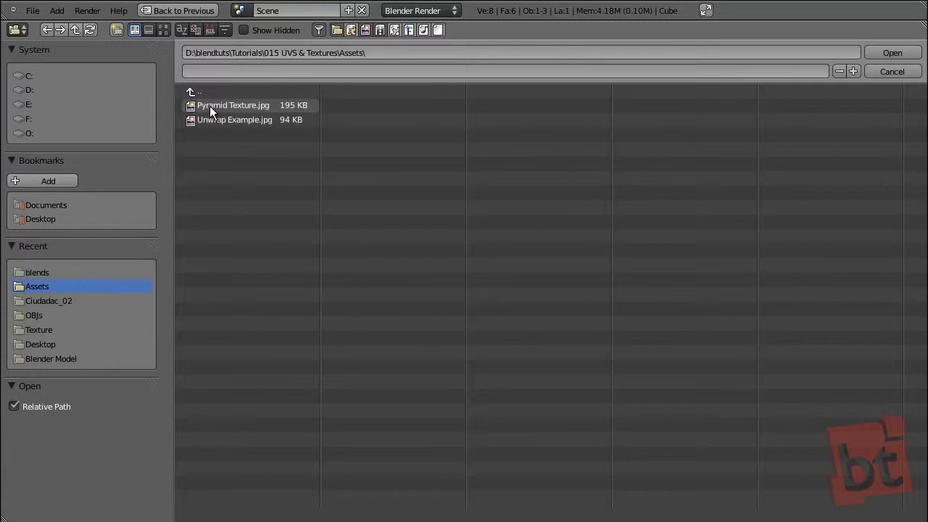
pyautogui.click(242, 120)
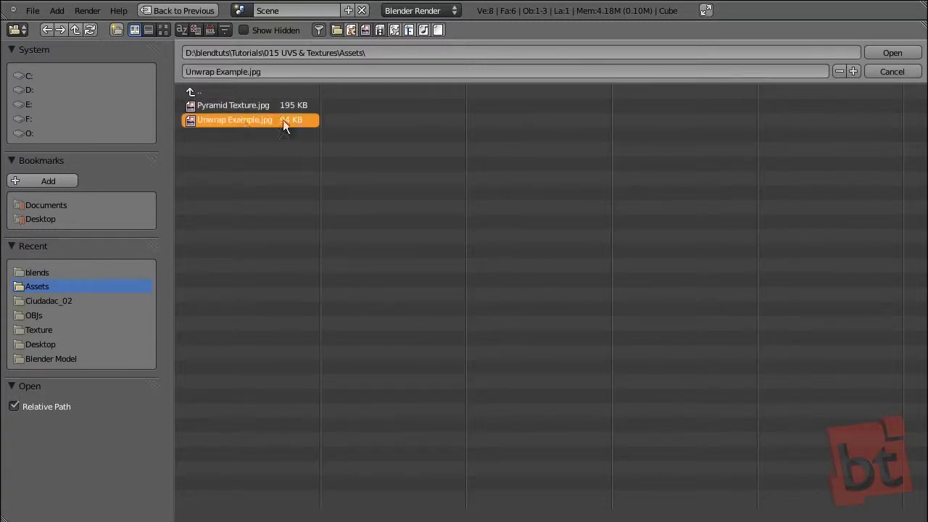
pyautogui.click(875, 53)
# Maximize the image editor and fit and zoom the Unwrap Example pyramid diagram.
pyautogui.hotkey('ctrl', 'Up')
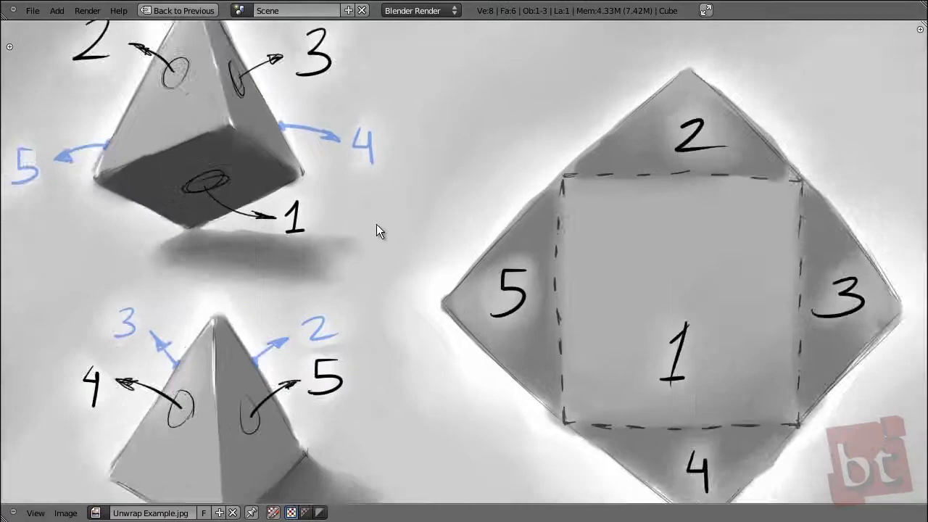
pyautogui.scroll(-3, 377, 224)
pyautogui.moveTo(448, 271); pyautogui.dragTo(423, 260, button='middle')
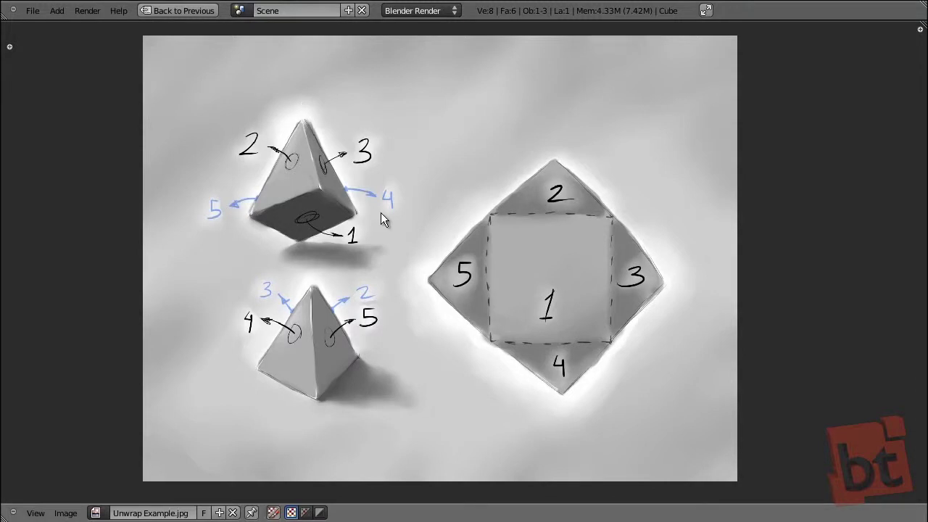
pyautogui.hotkey('ctrl', 'Up')
pyautogui.press('Home')
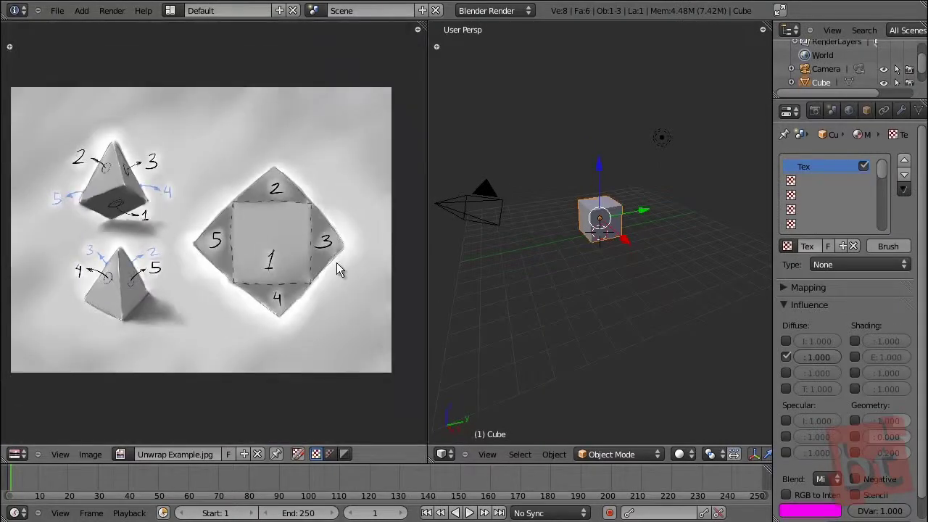
pyautogui.hotkey('ctrl', 'Up')
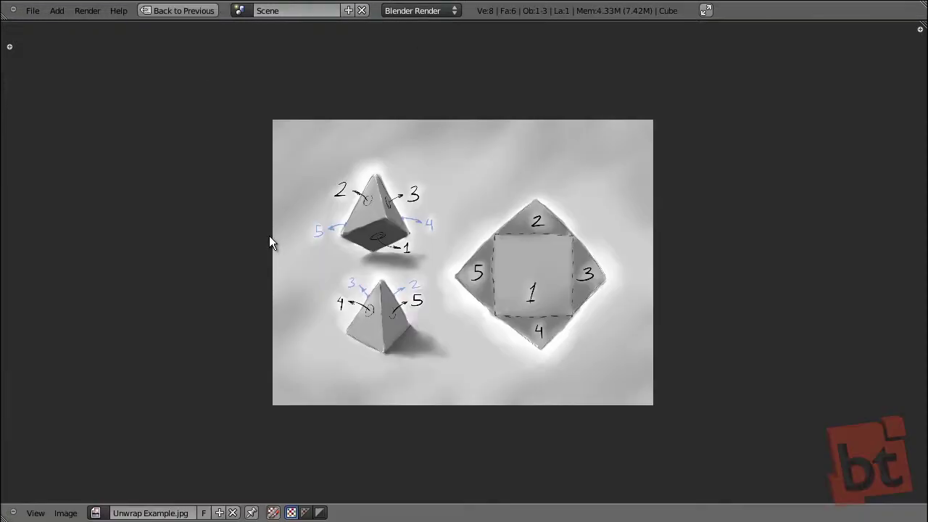
pyautogui.hotkey('ctrl', 'Up')
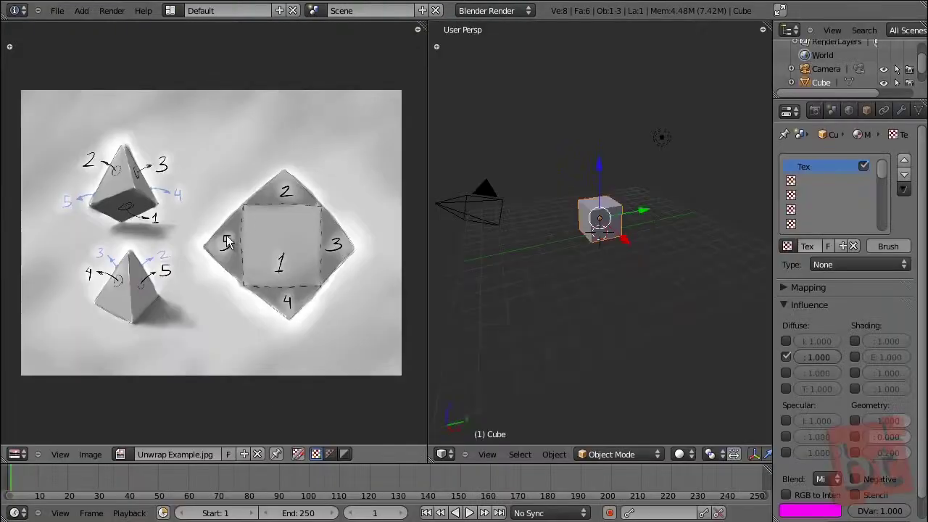
pyautogui.press('Home')
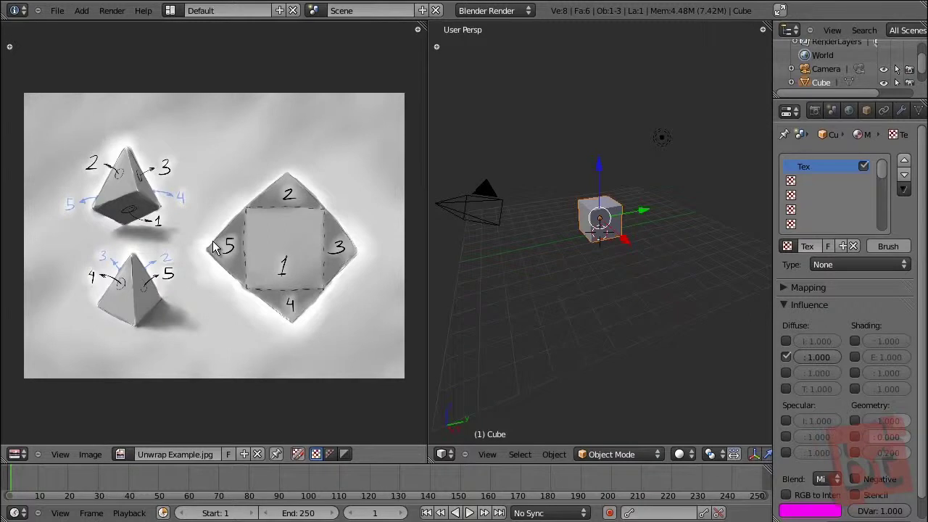
pyautogui.hotkey('ctrl', 'Up')
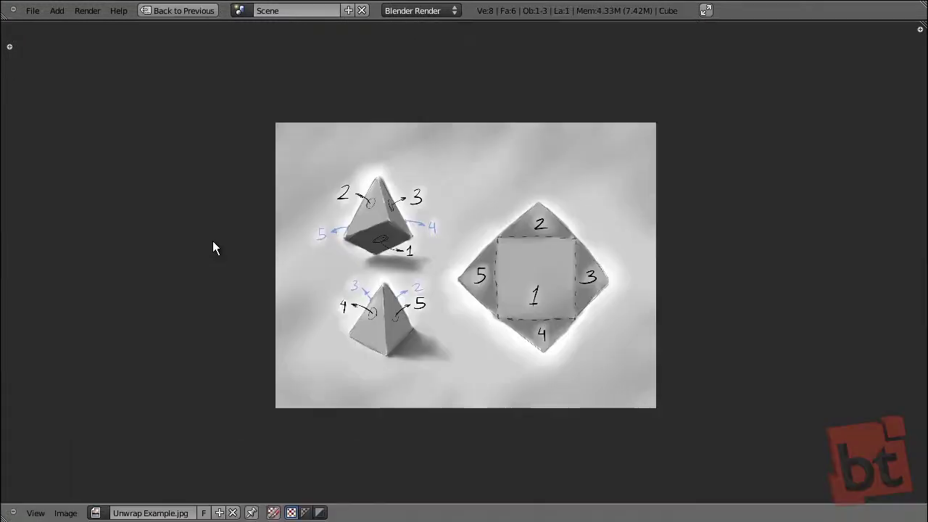
pyautogui.hotkey('ctrl', 'Up')
pyautogui.hotkey('ctrl', 'Up')
pyautogui.scroll(3, 412, 249)
pyautogui.scroll(-2, 420, 248)
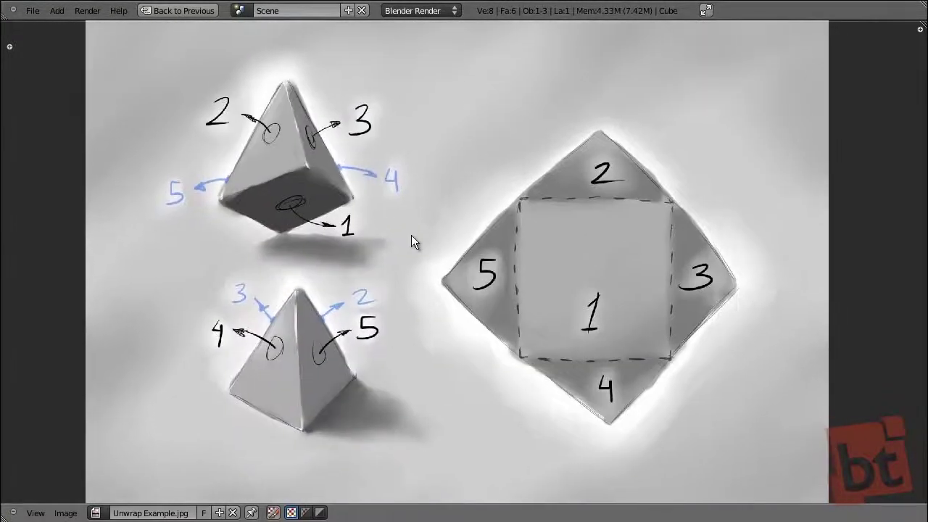
pyautogui.scroll(-2, 441, 263)
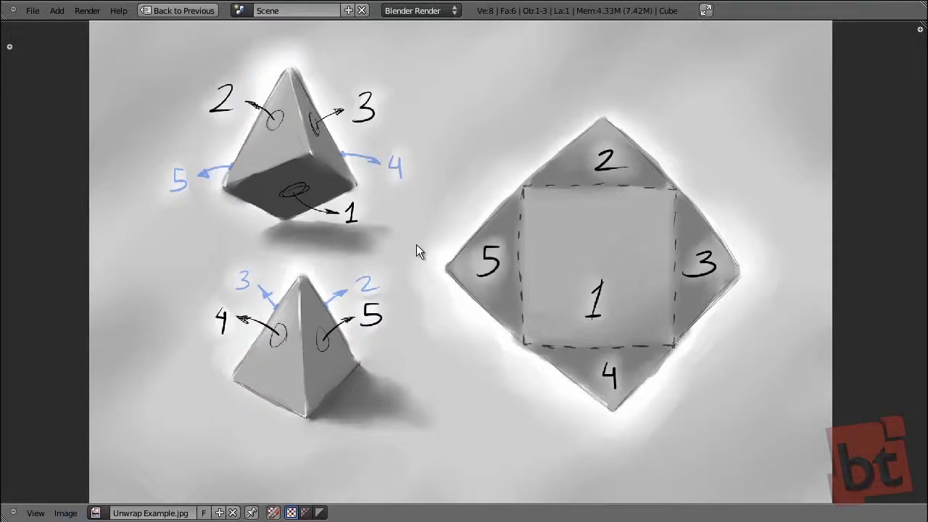
pyautogui.hotkey('shift', 'space')
# Drag Pyramid Texture.jpg from the file explorer into the image editor.
pyautogui.scroll(-3, 276, 248)
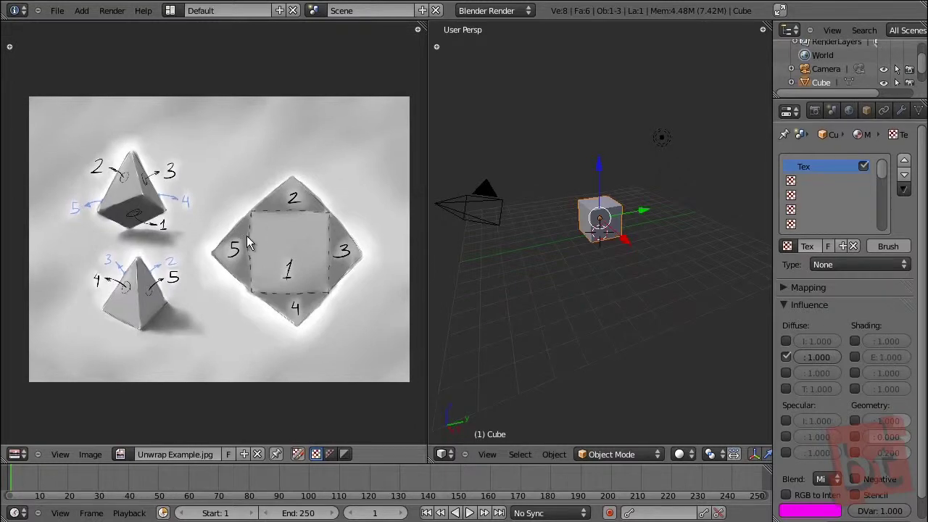
pyautogui.moveTo(247, 238); pyautogui.dragTo(250, 229, button='middle')
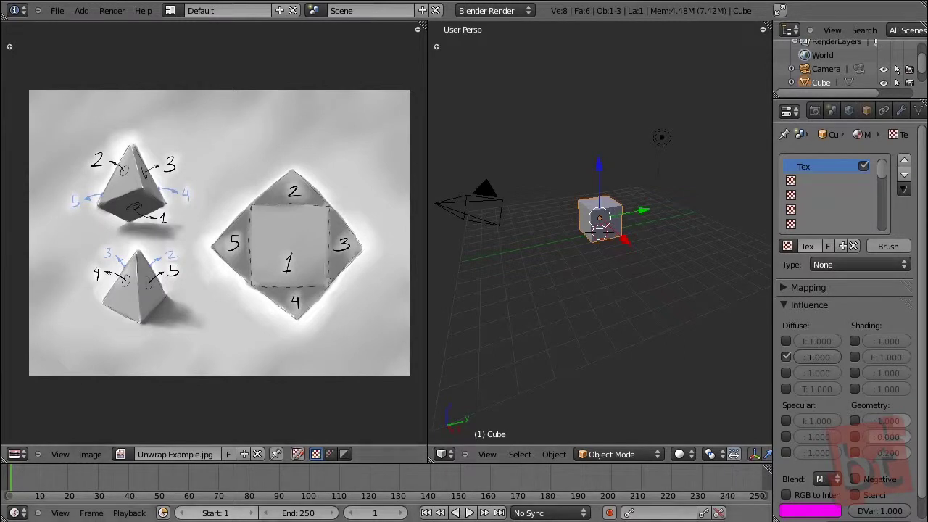
pyautogui.hotkey('alt', 'Tab')
pyautogui.moveTo(401, 122); pyautogui.dragTo(592, 113)
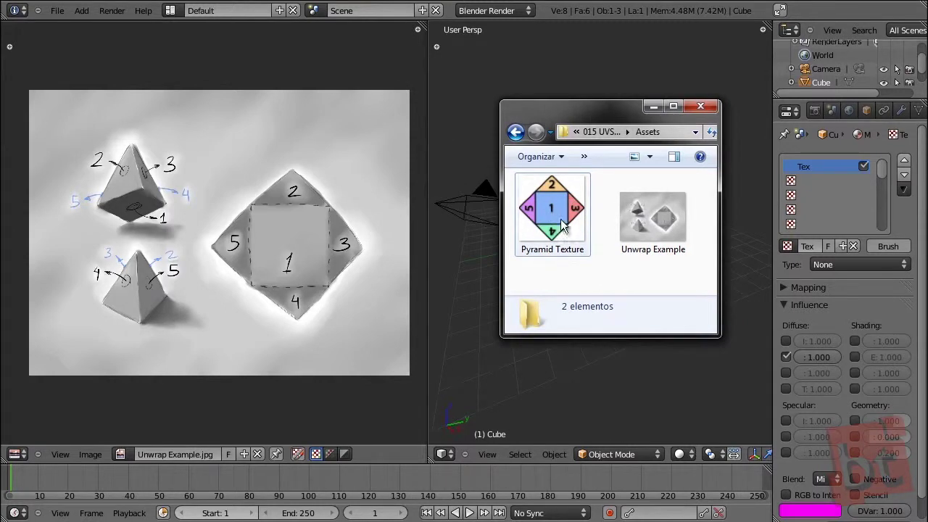
pyautogui.moveTo(559, 221); pyautogui.dragTo(233, 203)
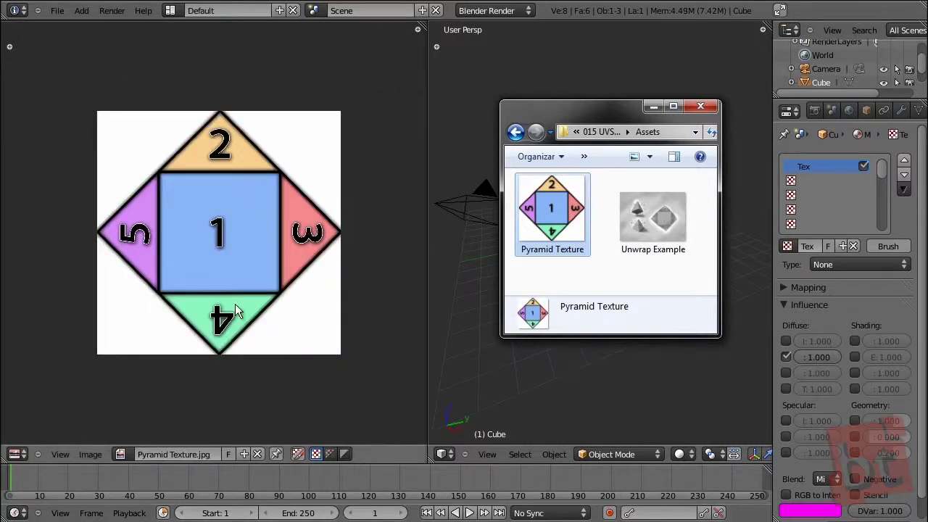
pyautogui.click(189, 454)
# Rename the loaded image to Pyramid Unwrapped.
pyautogui.click(214, 440)
pyautogui.press('BackSpace')
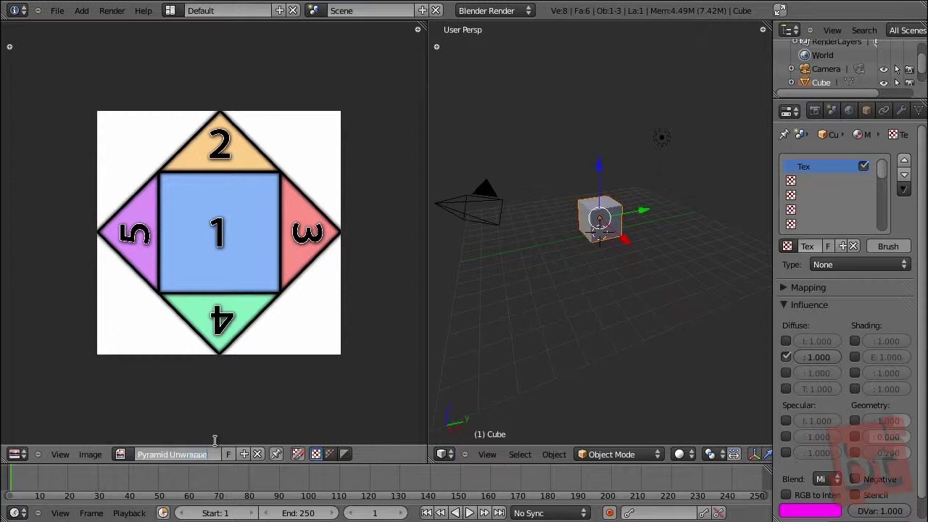
pyautogui.press('Return')
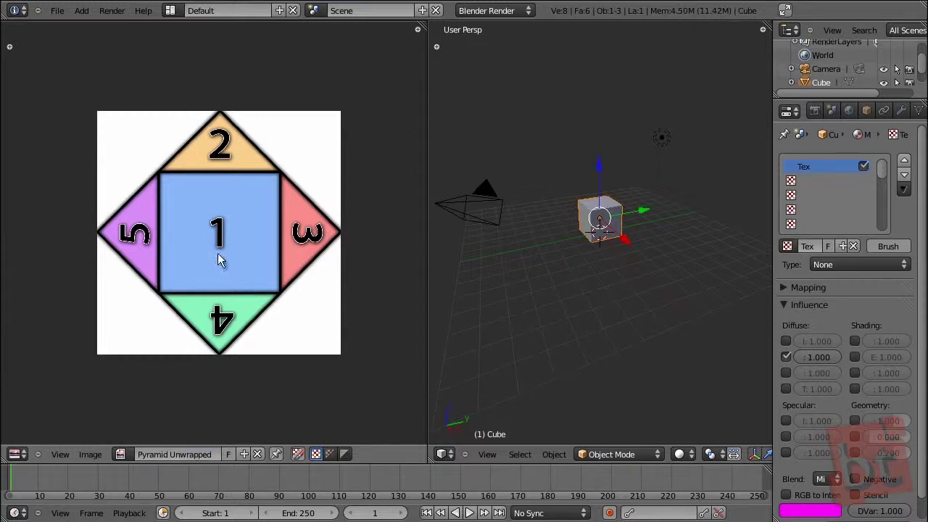
pyautogui.scroll(2, 232, 259)
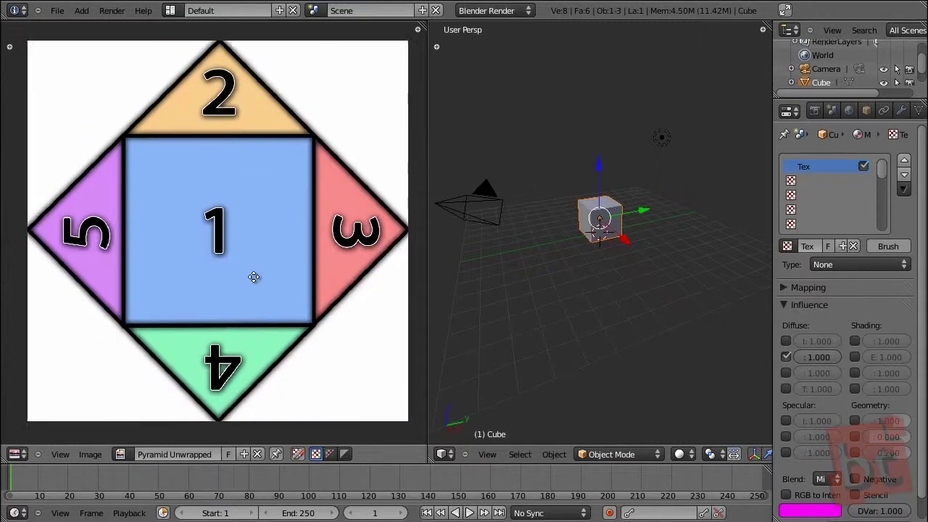
# In face select mode, collapse the cube's top face to a single point with Alt+M.
pyautogui.press('Tab')
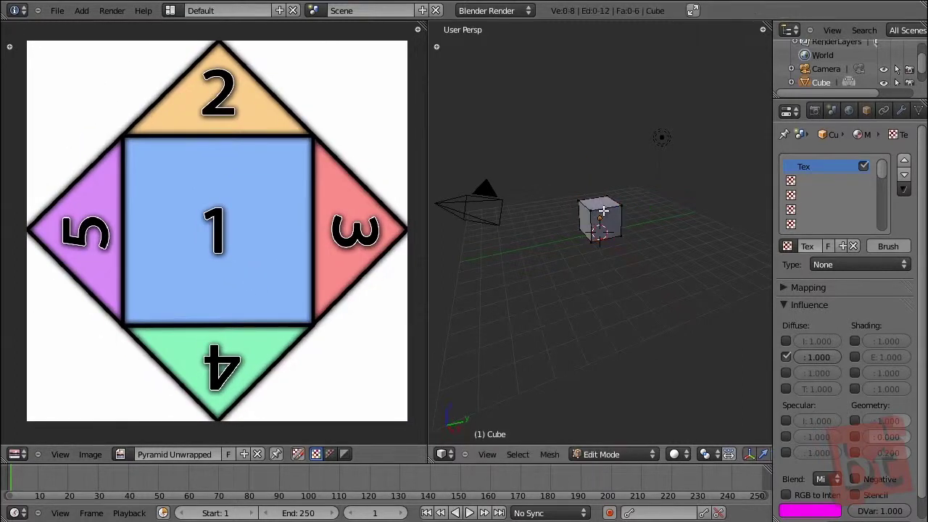
pyautogui.scroll(5, 614, 221)
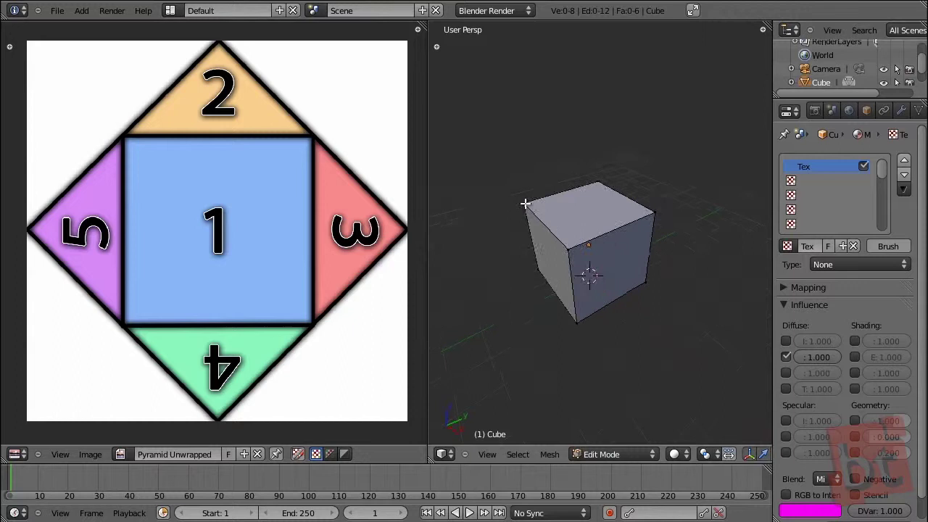
pyautogui.hotkey('ctrl', 'Tab')
pyautogui.click(488, 233)
pyautogui.rightClick(585, 203)
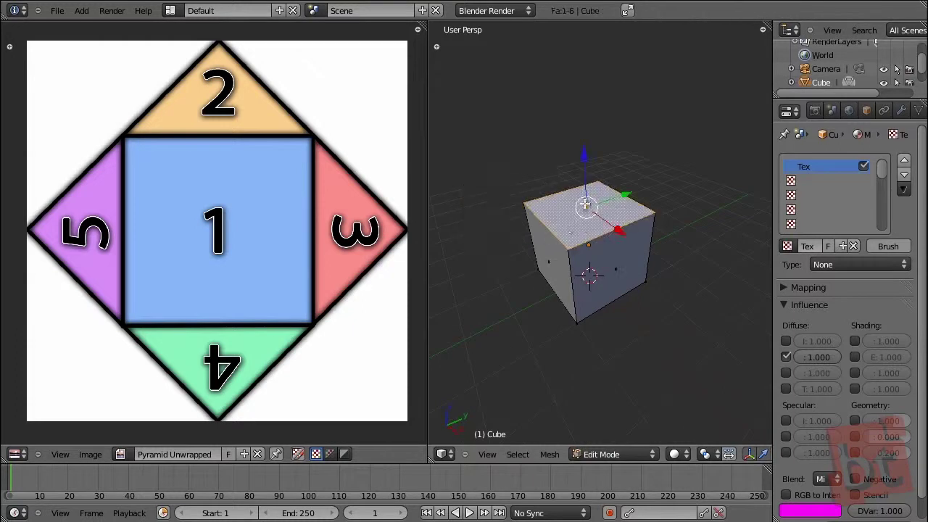
pyautogui.moveTo(589, 214); pyautogui.dragTo(589, 209, button='middle')
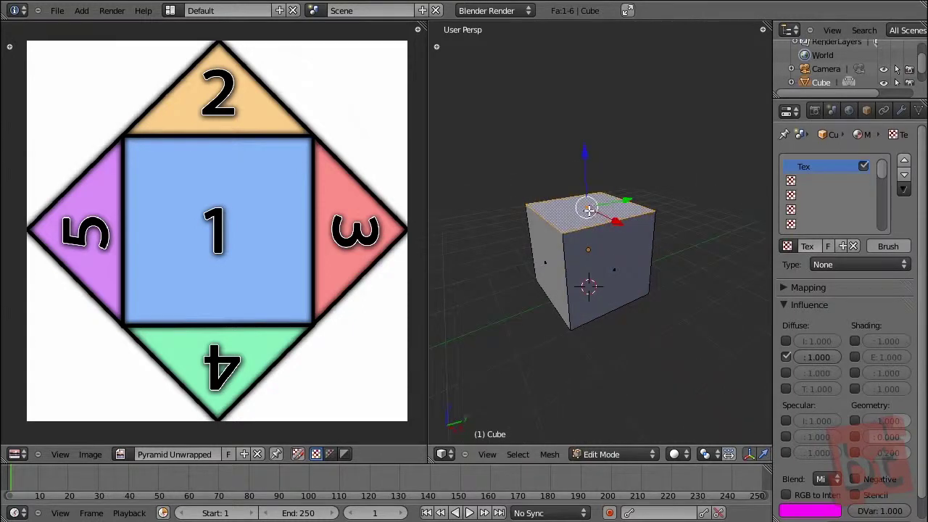
pyautogui.hotkey('alt', 'm')
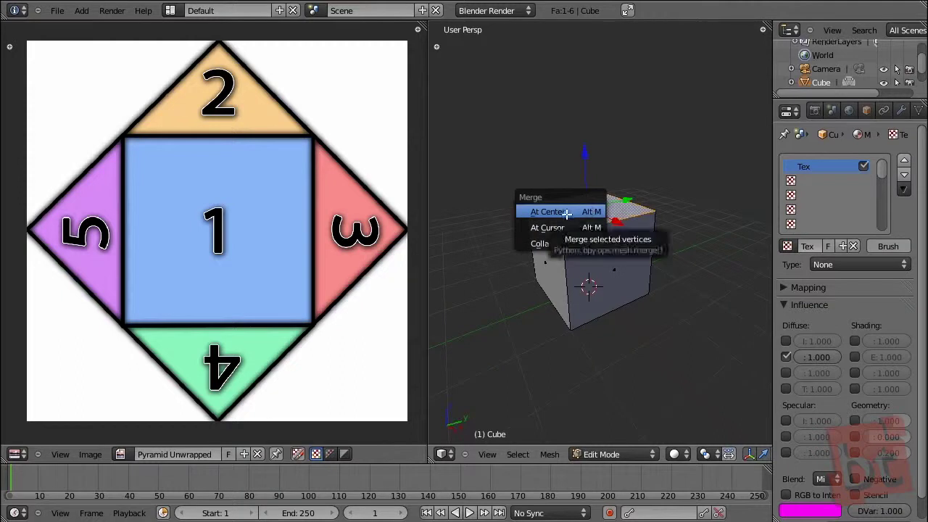
pyautogui.click(564, 243)
pyautogui.moveTo(621, 240); pyautogui.dragTo(656, 290, button='middle')
# Select the pyramid's right and left side faces.
pyautogui.click(814, 111)
pyautogui.moveTo(561, 375); pyautogui.dragTo(628, 299, button='middle')
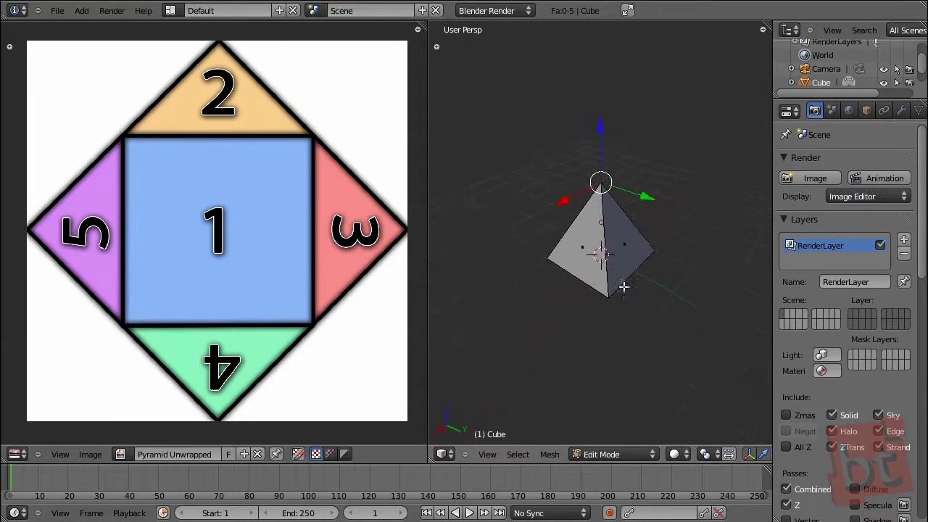
pyautogui.rightClick(622, 247)
pyautogui.keyDown('shift'); pyautogui.rightClick(594, 241); pyautogui.keyUp('shift')
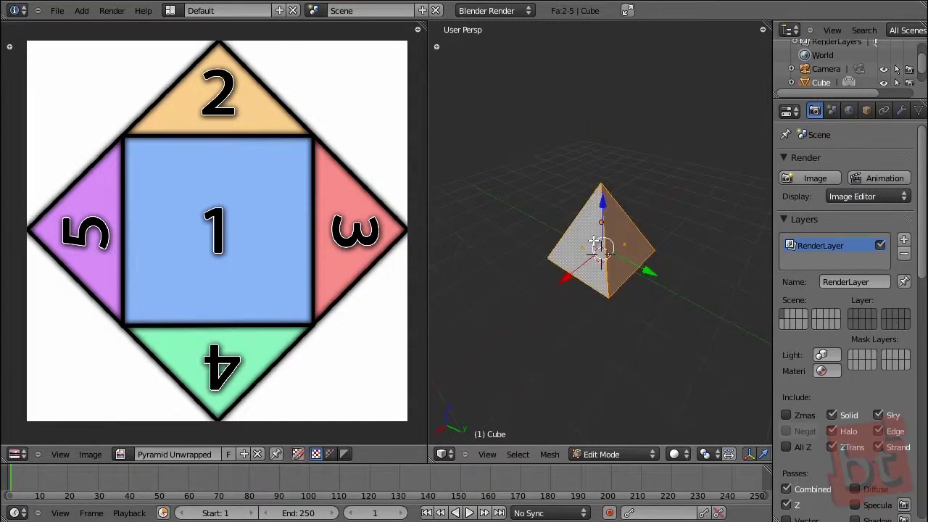
pyautogui.moveTo(593, 246); pyautogui.dragTo(589, 224, button='middle')
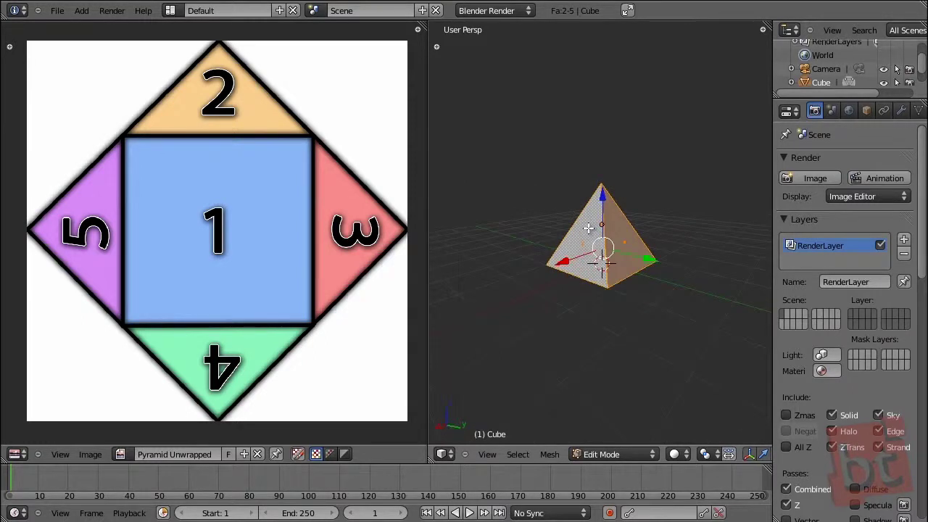
pyautogui.press('u')
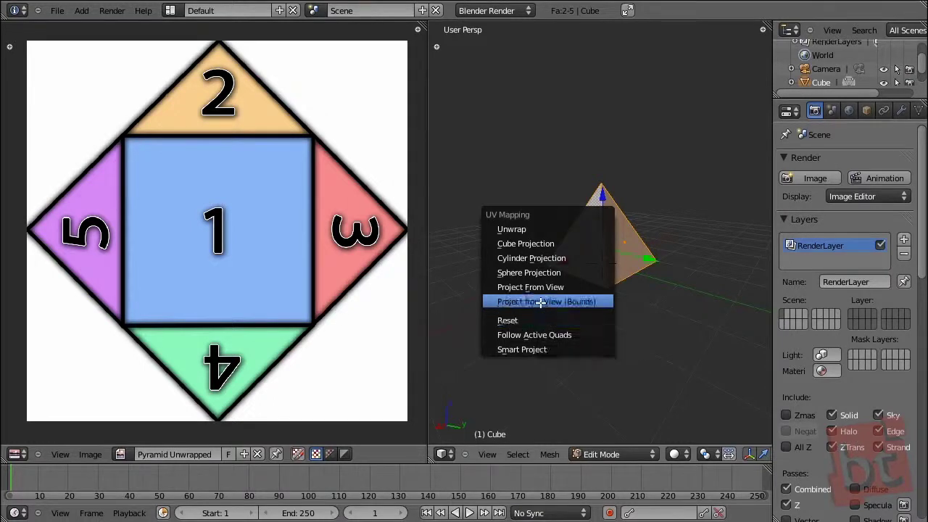
pyautogui.moveTo(636, 250)
pyautogui.mouseDown(button='middle')
pyautogui.moveTo(627, 261)
pyautogui.moveTo(620, 252)
pyautogui.mouseUp(button='middle')
# Select a single pyramid face and apply U > Unwrap to it.
pyautogui.rightClick(632, 271)
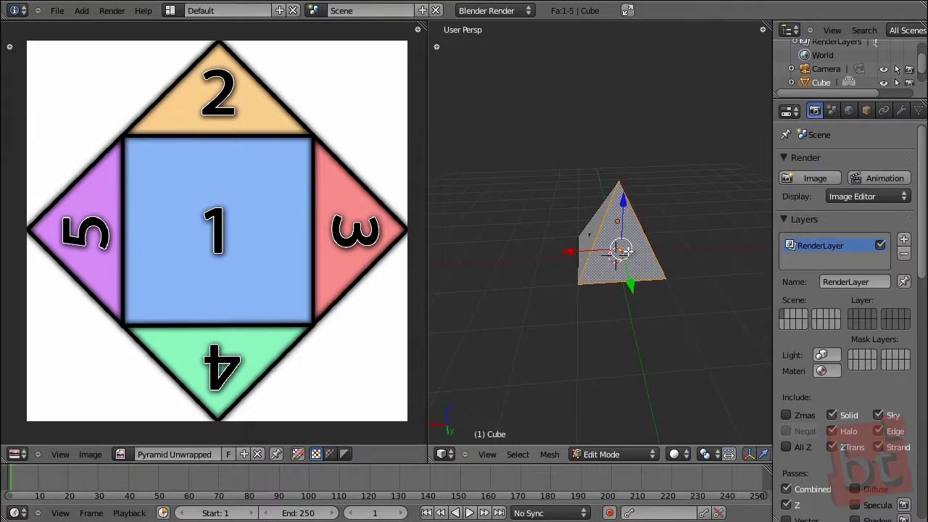
pyautogui.press('u')
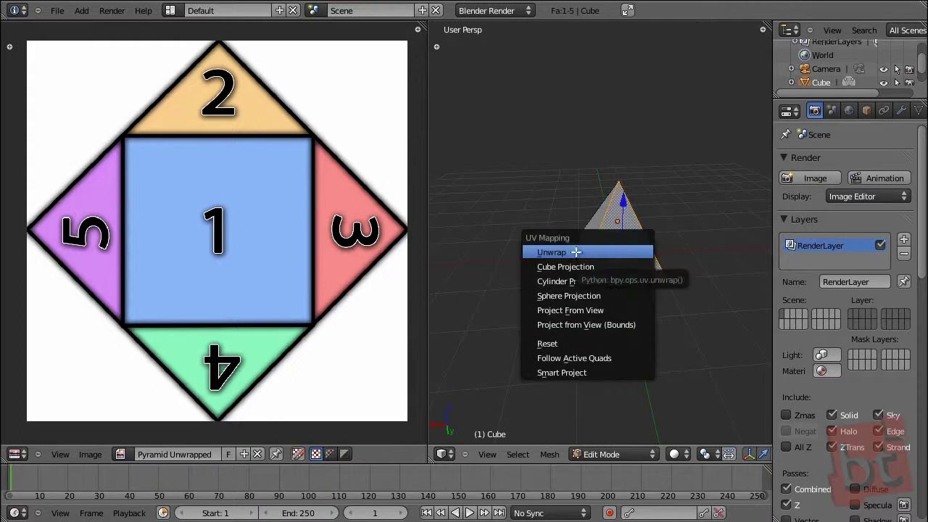
pyautogui.click(595, 253)
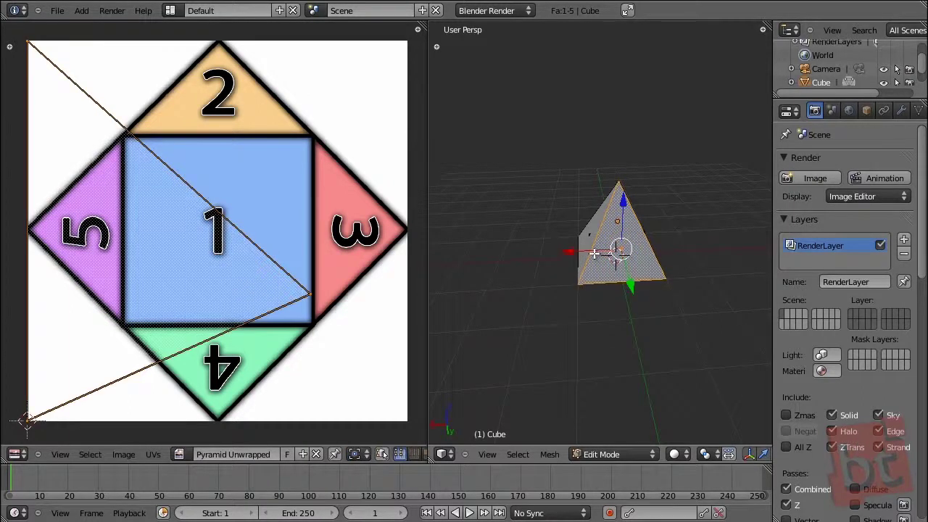
pyautogui.moveTo(595, 268); pyautogui.dragTo(601, 283, button='middle')
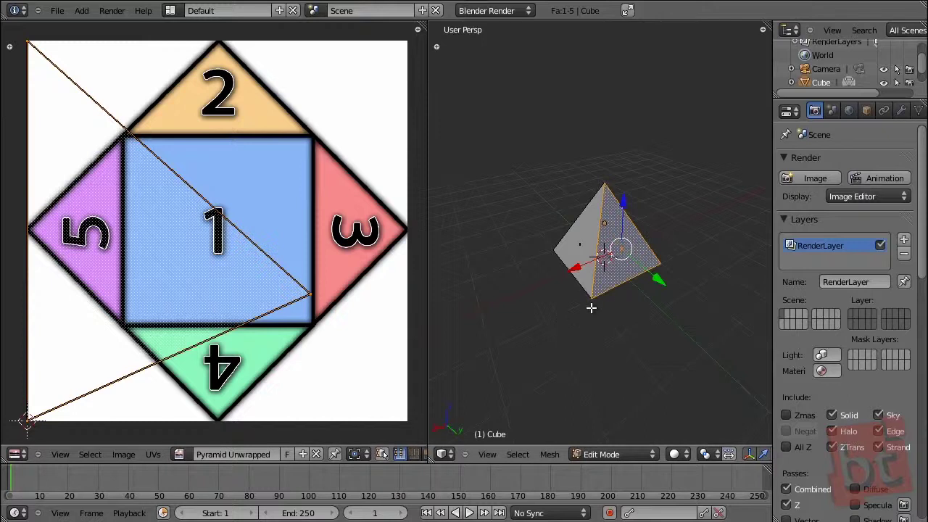
# Tick Textured Solid under Display in the 3D view's N sidebar.
pyautogui.press('n')
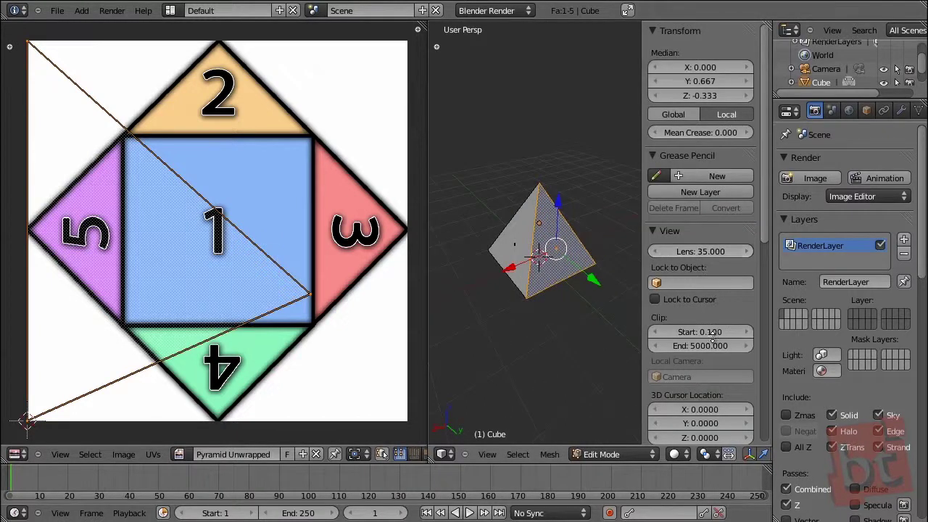
pyautogui.scroll(-4, 685, 362)
pyautogui.scroll(-6, 685, 363)
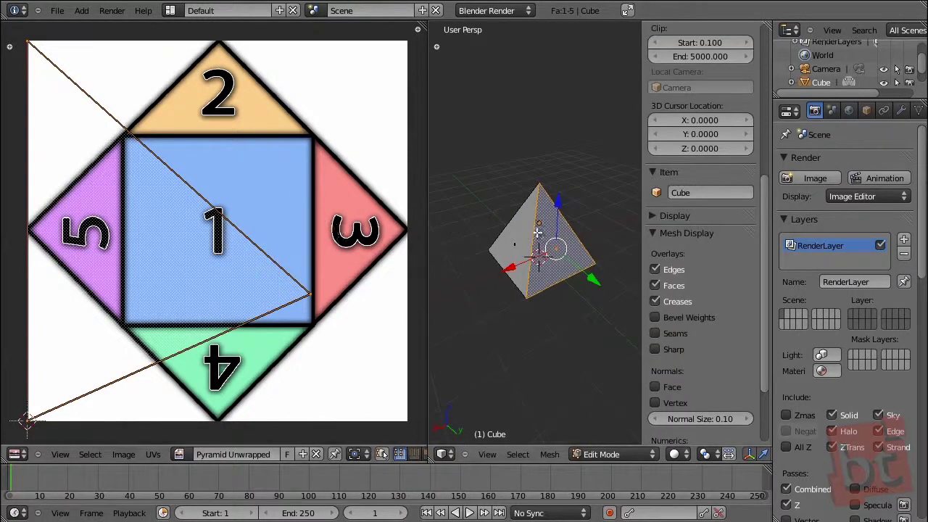
pyautogui.scroll(-4, 680, 349)
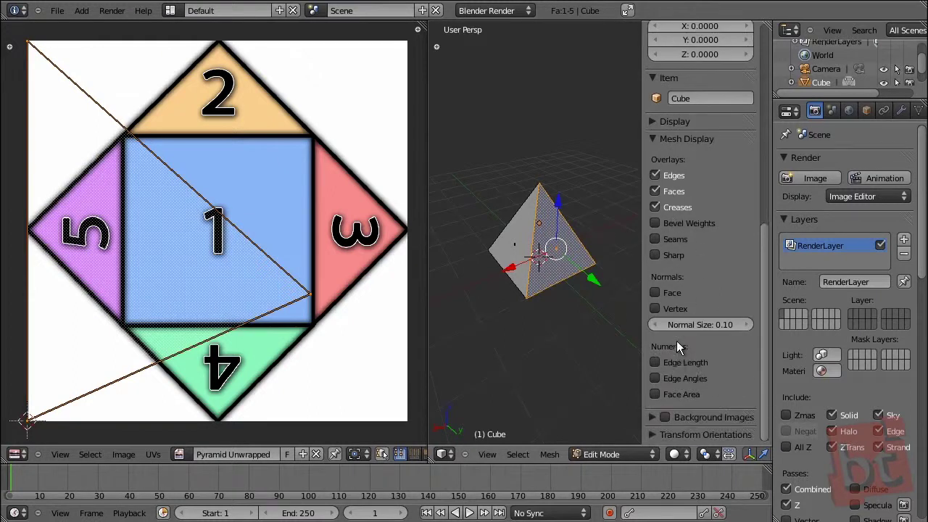
pyautogui.scroll(6, 677, 231)
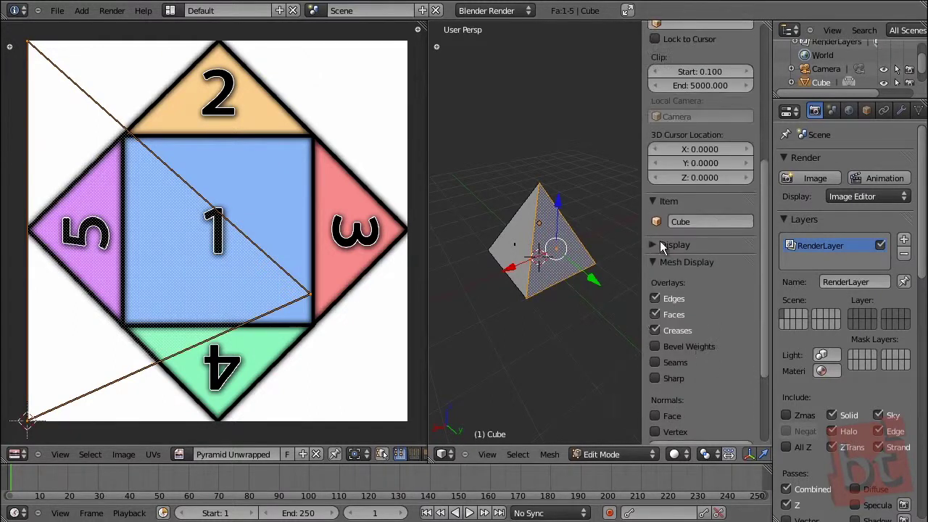
pyautogui.click(655, 244)
pyautogui.scroll(-5, 692, 320)
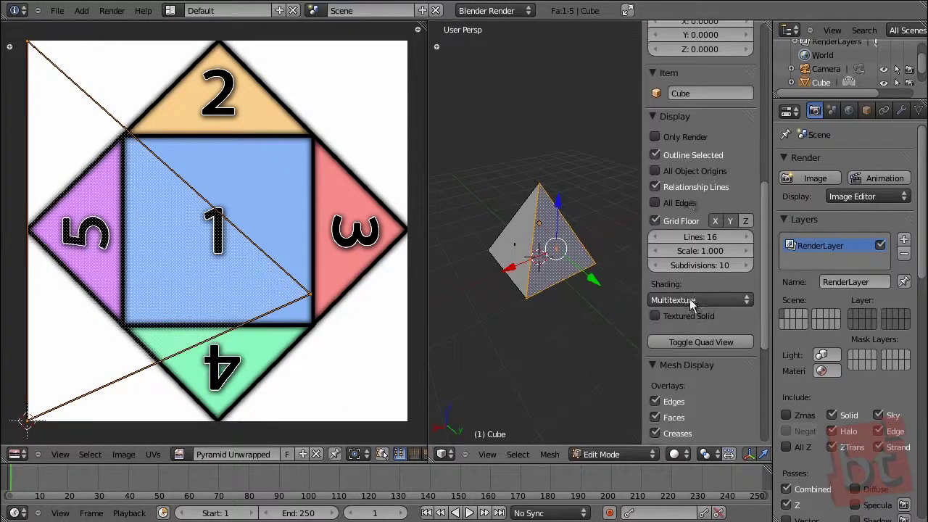
pyautogui.click(656, 316)
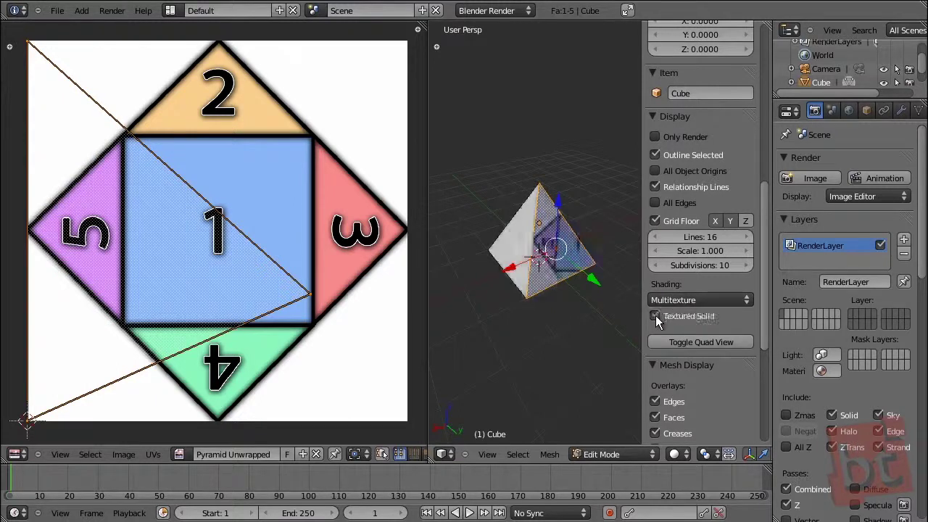
pyautogui.moveTo(573, 319); pyautogui.dragTo(596, 331, button='middle')
pyautogui.rightClick(609, 283)
pyautogui.moveTo(610, 282)
pyautogui.mouseDown(button='middle')
pyautogui.moveTo(497, 321)
pyautogui.moveTo(549, 319)
pyautogui.moveTo(461, 296)
pyautogui.mouseUp(button='middle')
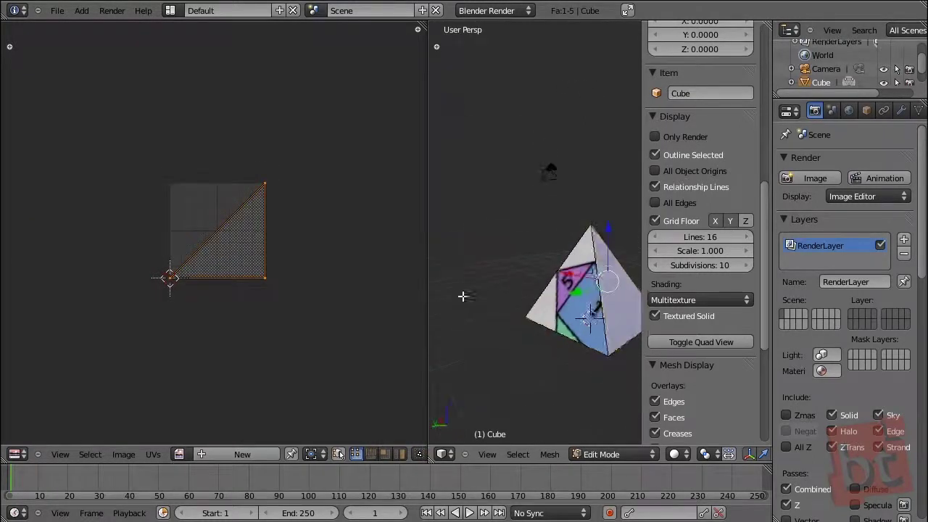
pyautogui.rightClick(572, 288)
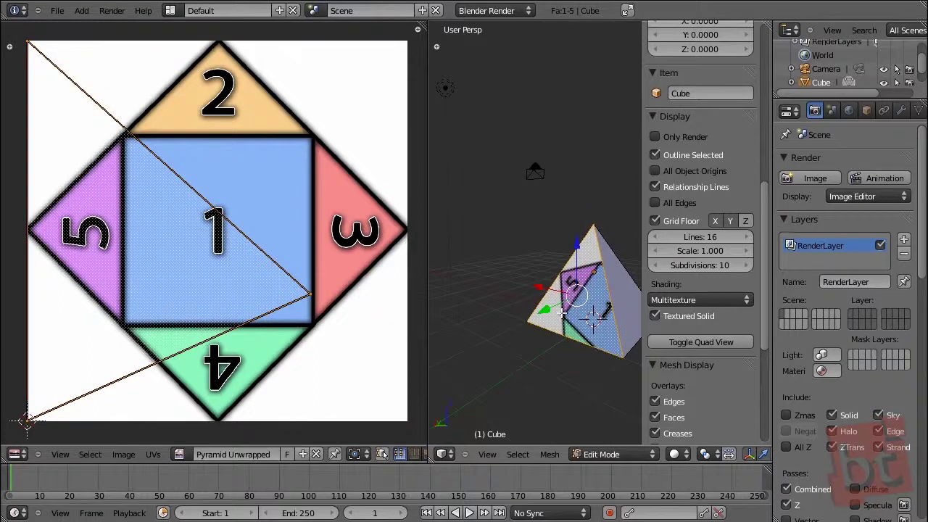
pyautogui.moveTo(593, 315); pyautogui.dragTo(584, 311, button='middle')
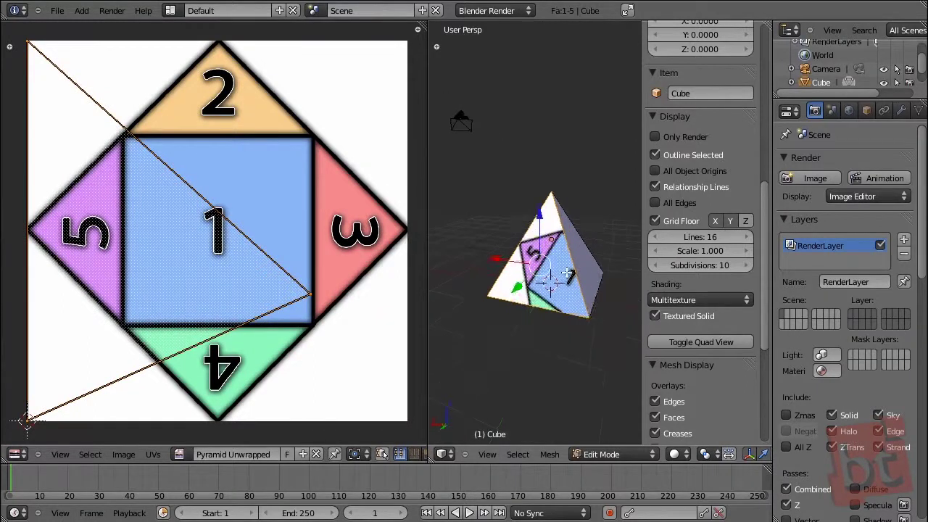
pyautogui.press('a')
pyautogui.press('a')
pyautogui.moveTo(568, 274); pyautogui.dragTo(573, 311, button='middle')
pyautogui.press('a')
pyautogui.rightClick(542, 268)
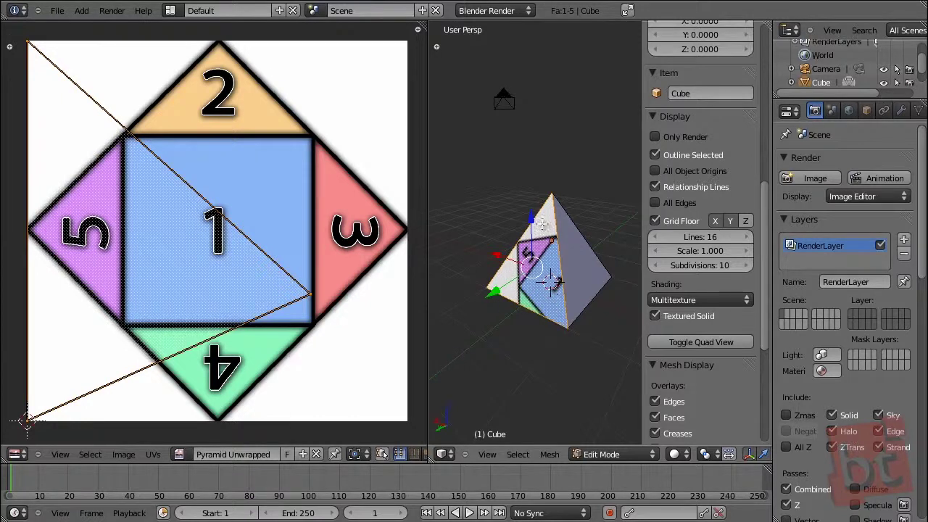
pyautogui.moveTo(559, 299); pyautogui.dragTo(553, 305, button='middle')
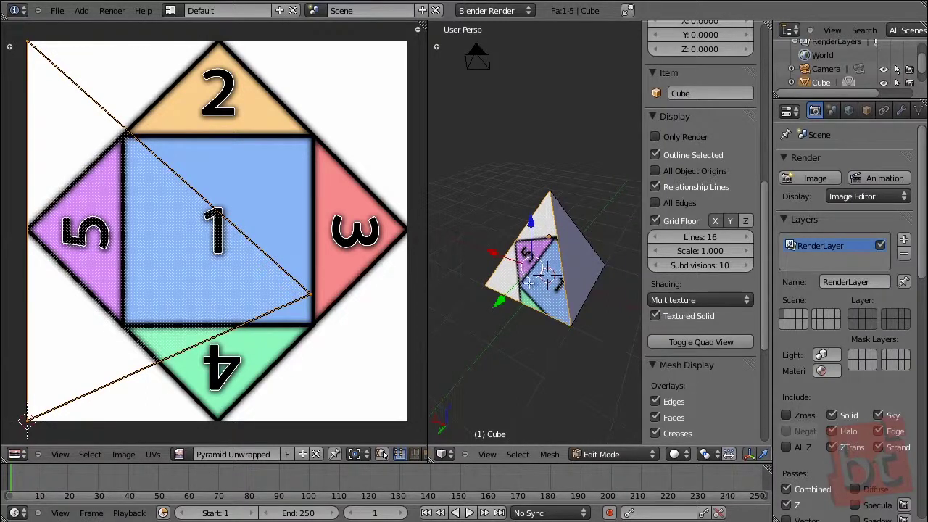
pyautogui.press('a')
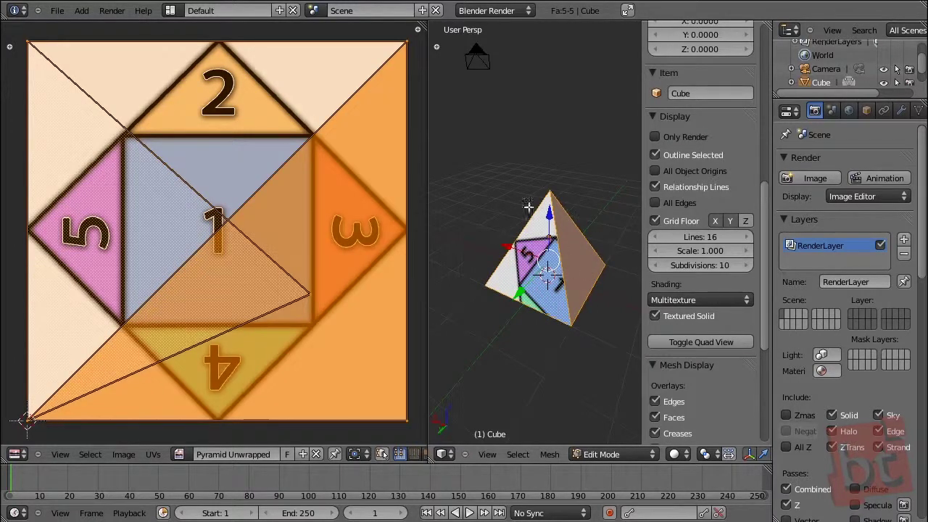
pyautogui.press('u')
pyautogui.press('Escape')
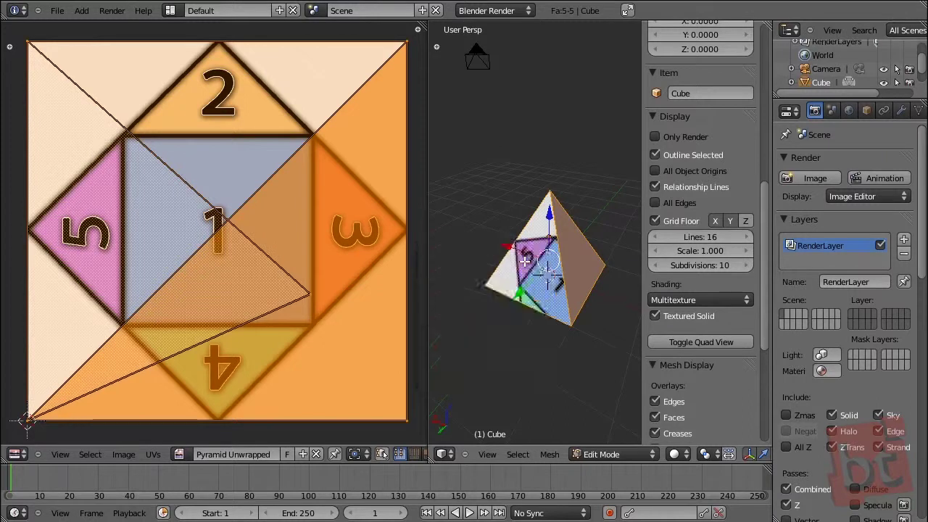
pyautogui.moveTo(525, 260); pyautogui.dragTo(536, 238, button='middle')
pyautogui.press('a')
pyautogui.moveTo(540, 275); pyautogui.dragTo(584, 307, button='middle')
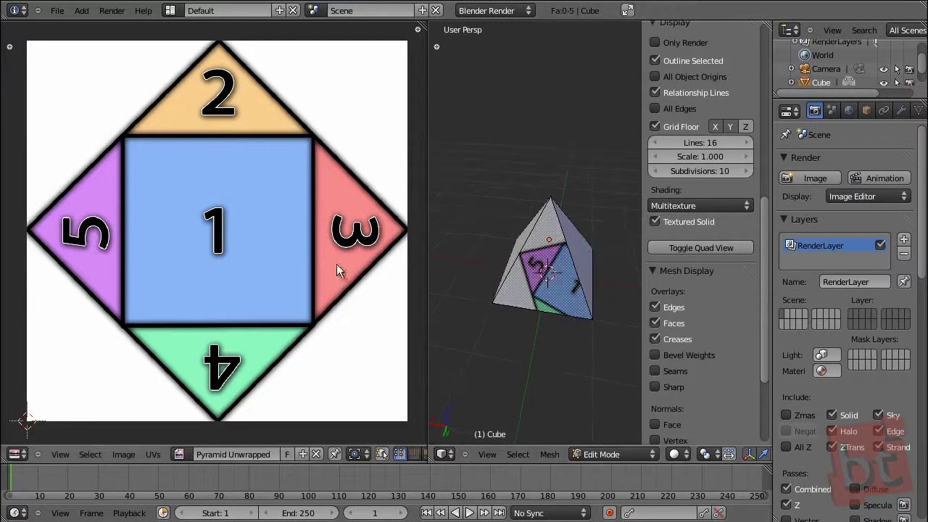
pyautogui.scroll(-1, 337, 264)
pyautogui.moveTo(536, 290); pyautogui.dragTo(580, 261, button='middle')
pyautogui.rightClick(558, 268)
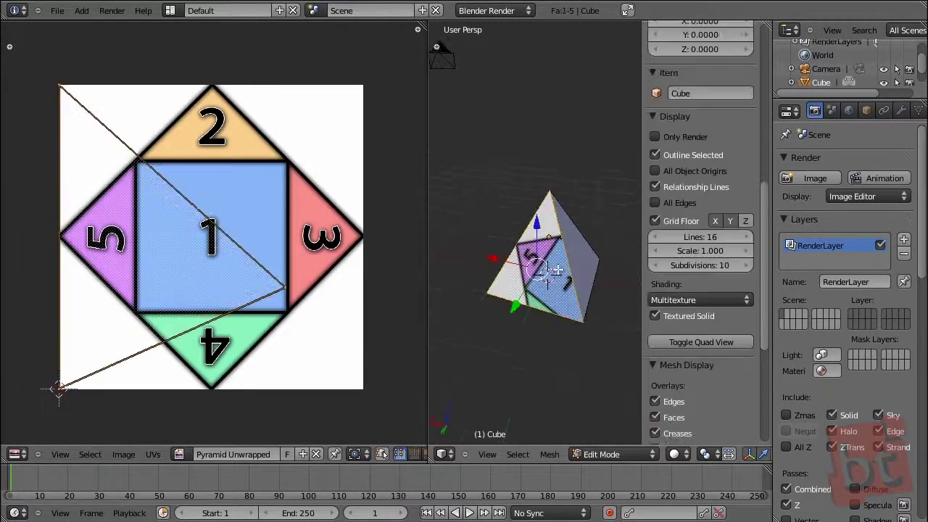
pyautogui.rightClick(585, 249)
pyautogui.moveTo(519, 247); pyautogui.dragTo(564, 335, button='middle')
pyautogui.keyDown('shift'); pyautogui.rightClick(515, 279); pyautogui.keyUp('shift')
pyautogui.scroll(2, 563, 334)
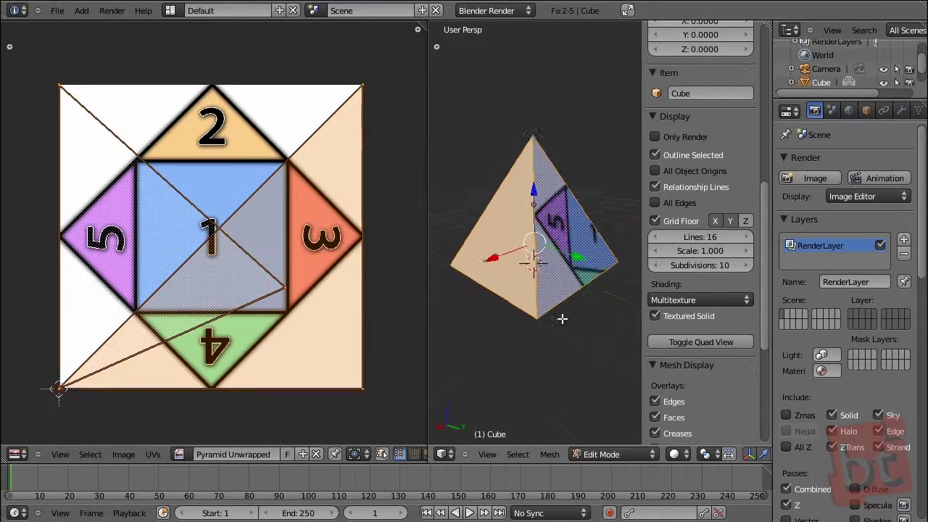
pyautogui.moveTo(555, 311); pyautogui.dragTo(553, 335, button='middle')
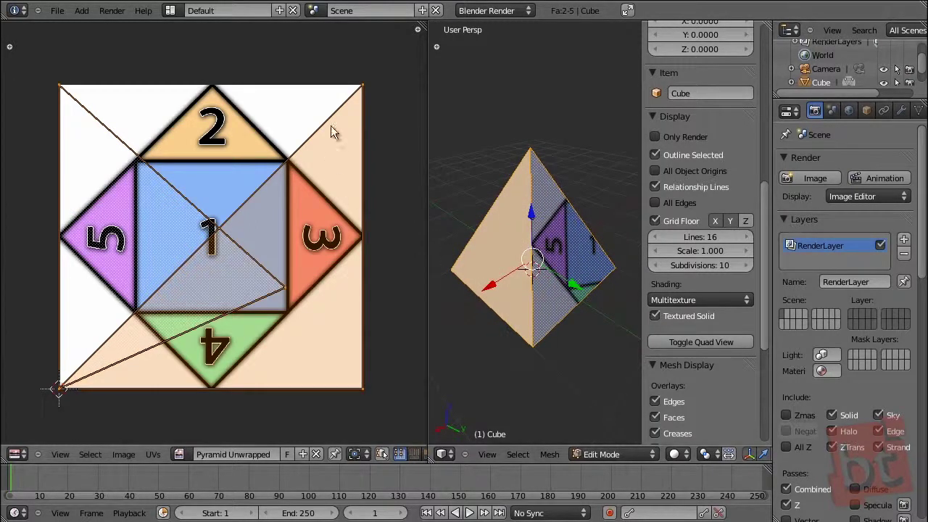
pyautogui.press('a')
pyautogui.rightClick(535, 239)
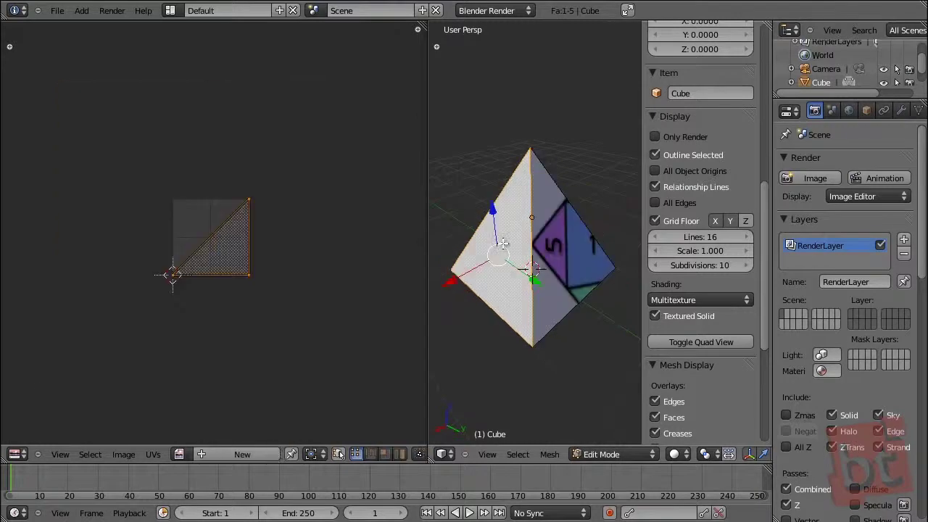
pyautogui.keyDown('shift'); pyautogui.rightClick(504, 244); pyautogui.keyUp('shift')
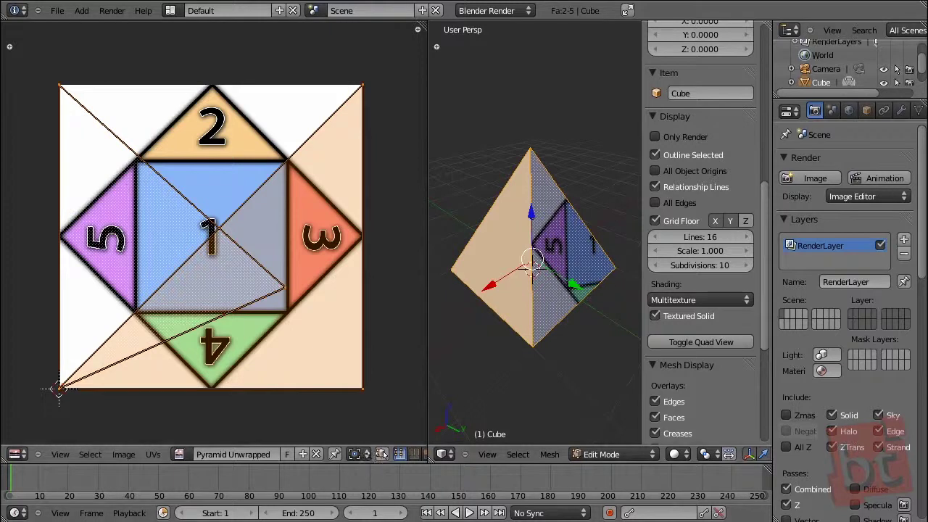
pyautogui.hscroll(5, 264, 457)
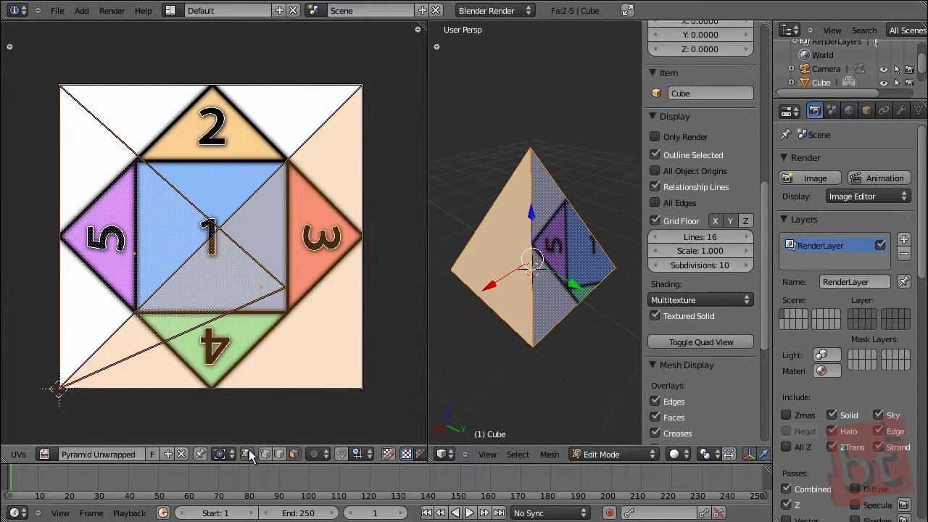
# Select a pyramid face, toggle the full selection, and enable UV Sync Selection.
pyautogui.rightClick(484, 245)
pyautogui.hotkey('ctrl', 'z')
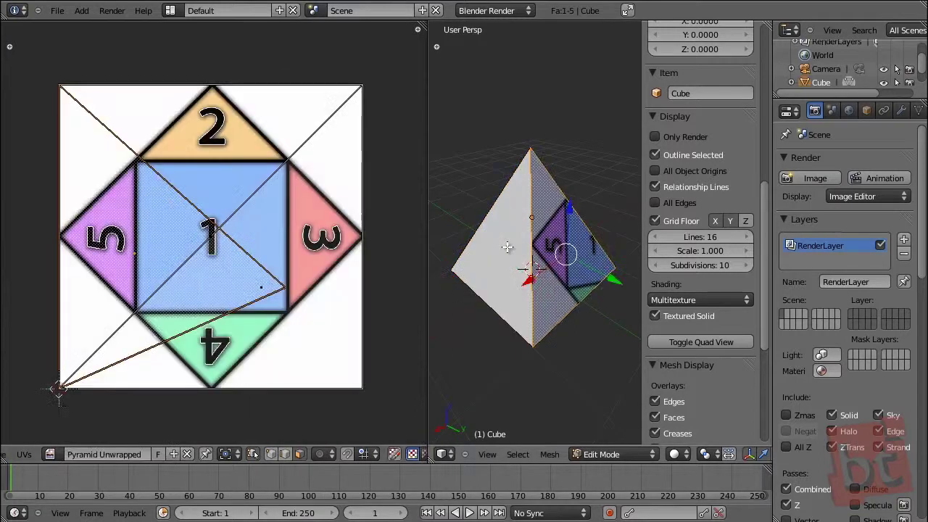
pyautogui.hotkey('ctrl', 'shift', 'z')
pyautogui.hotkey('ctrl', 'z')
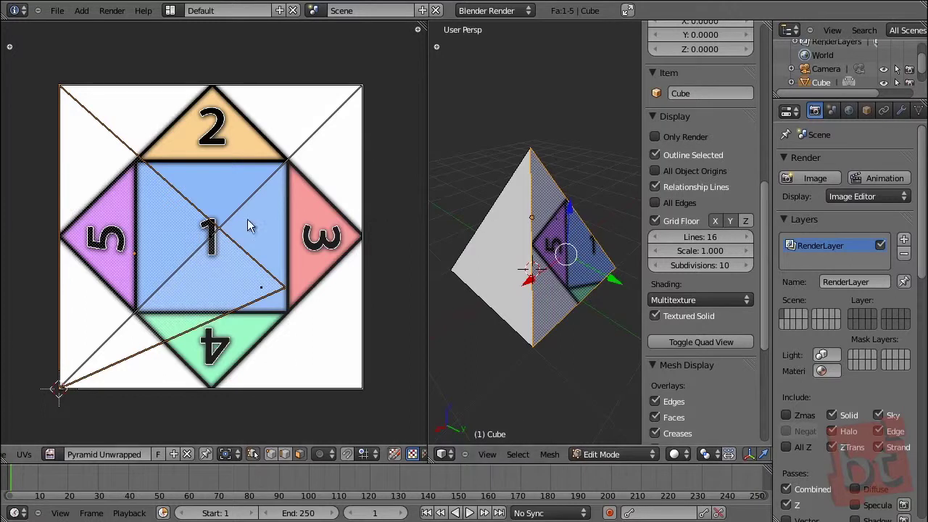
pyautogui.hotkey('ctrl', 'z')
pyautogui.hotkey('ctrl', 'shift', 'z')
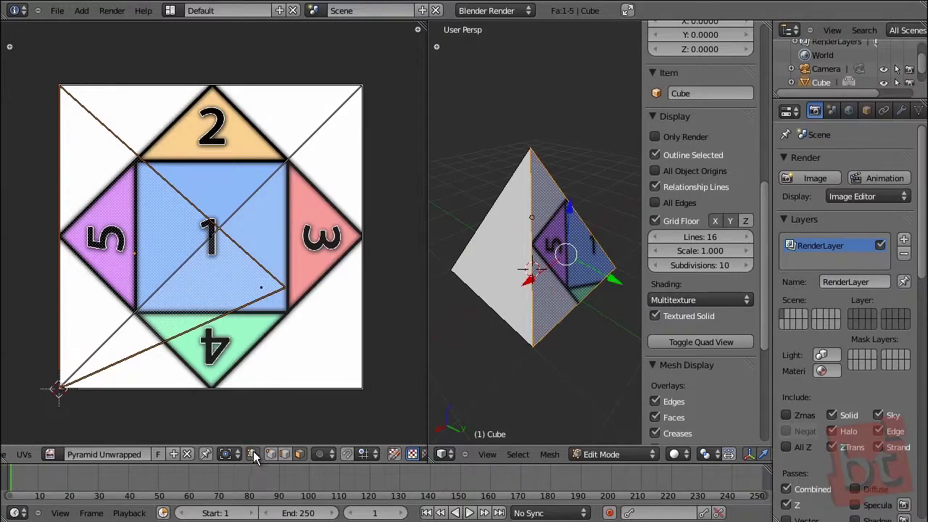
pyautogui.click(253, 453)
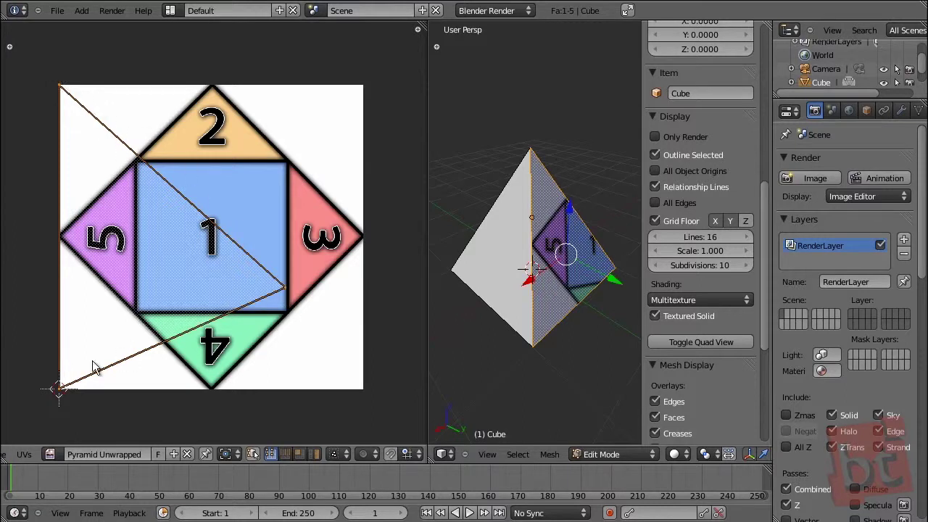
pyautogui.rightClick(558, 238)
# Select a pyramid face and project its UVs from view into a diamond-shaped island.
pyautogui.rightClick(570, 245)
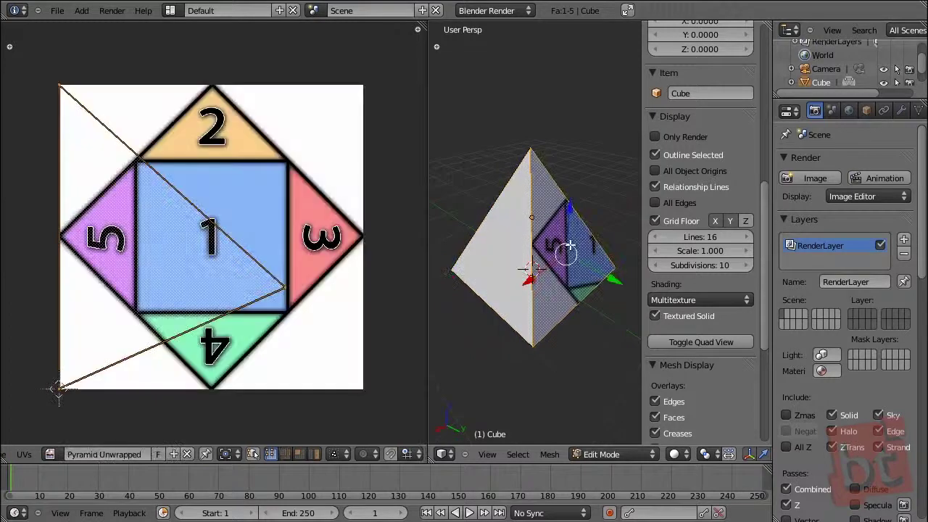
pyautogui.rightClick(510, 232)
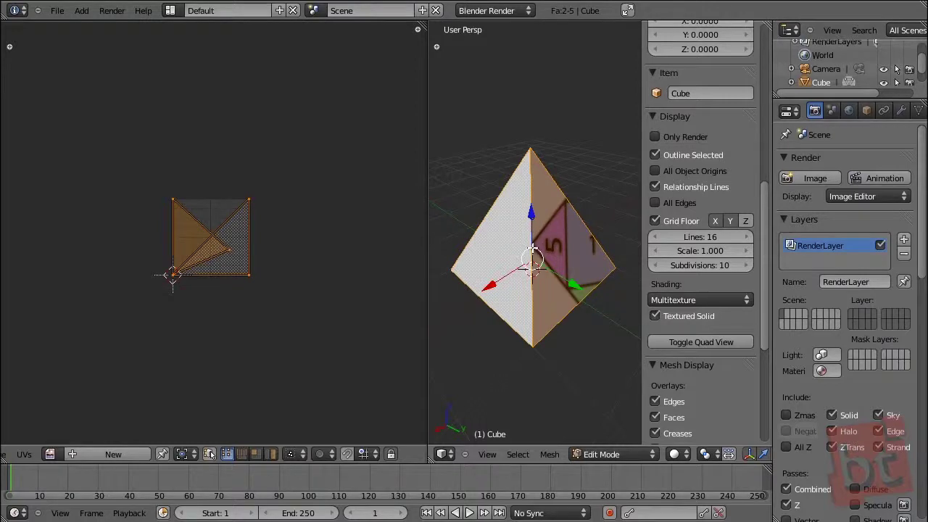
pyautogui.press('u')
pyautogui.press('u')
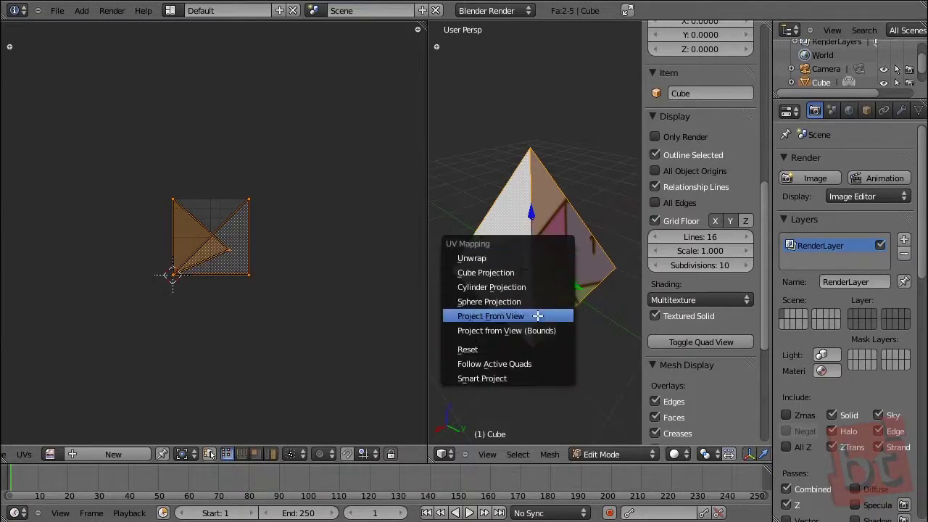
pyautogui.click(537, 314)
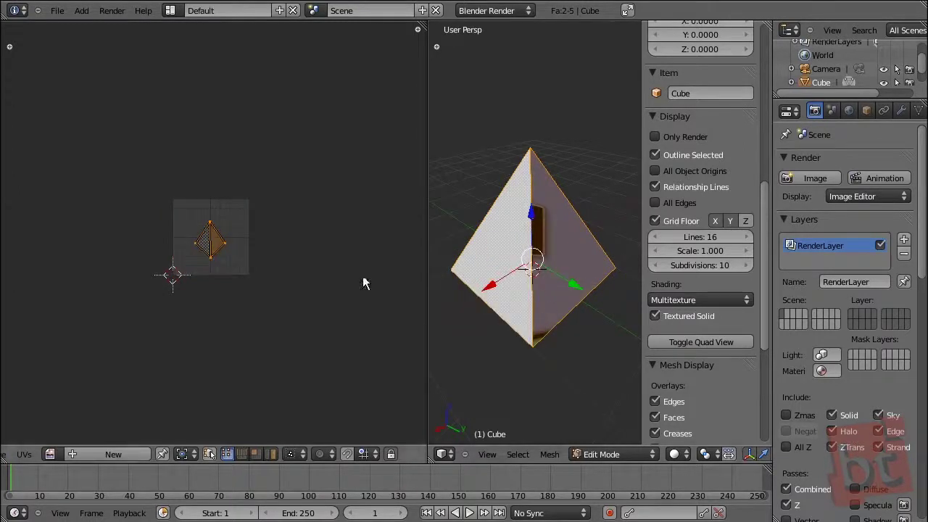
pyautogui.scroll(6, 231, 239)
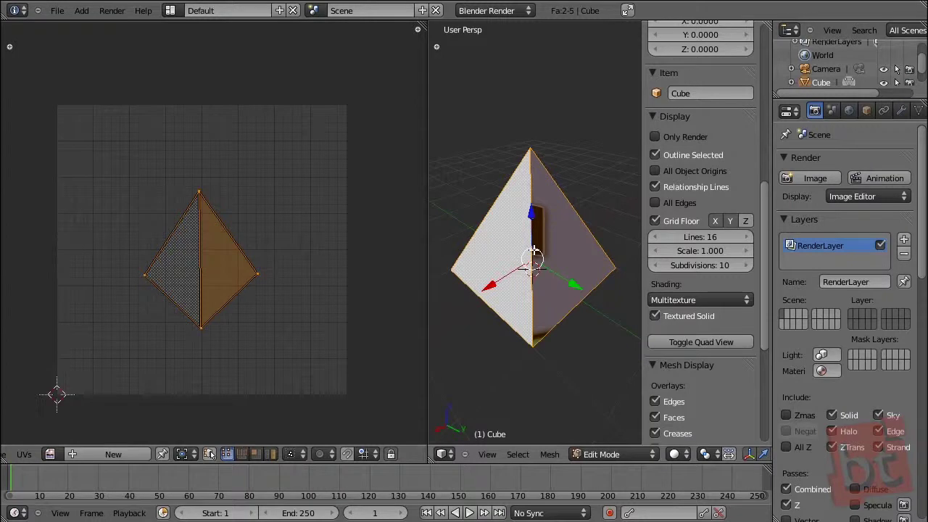
pyautogui.press('u')
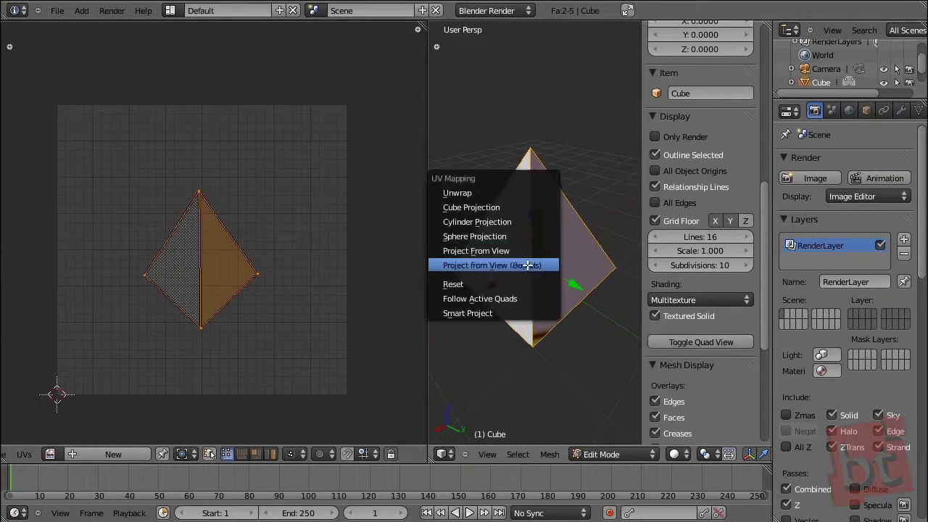
# Apply Project From View (Bounds), select all faces, then pick a single face.
pyautogui.click(487, 265)
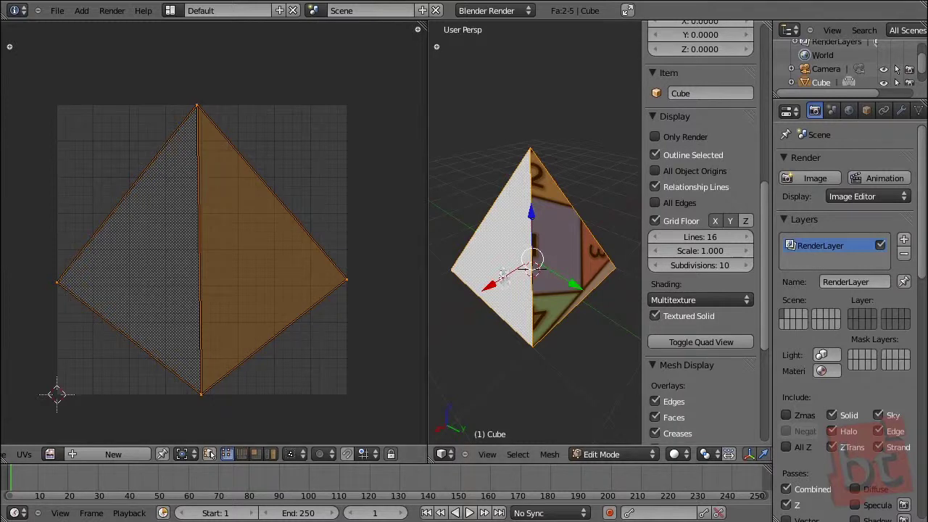
pyautogui.press('a')
pyautogui.press('a')
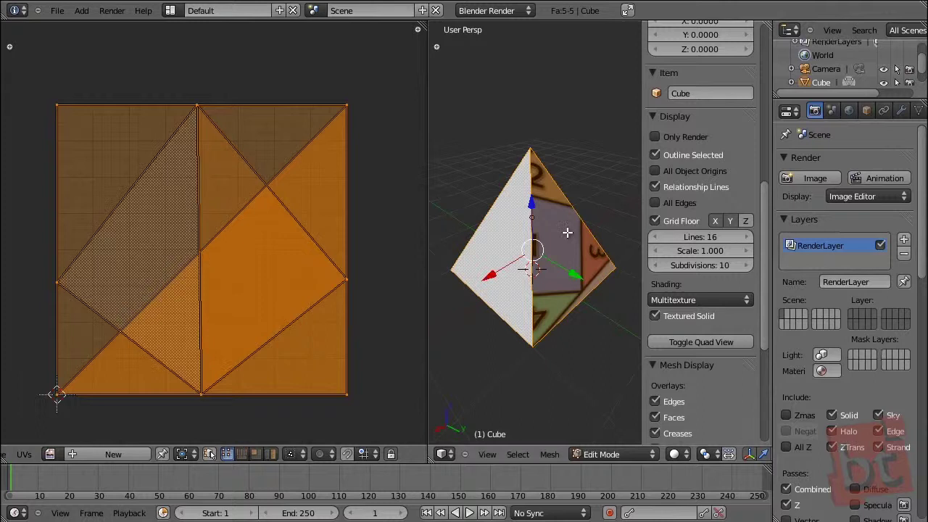
pyautogui.rightClick(567, 232)
pyautogui.scroll(-4, 249, 311)
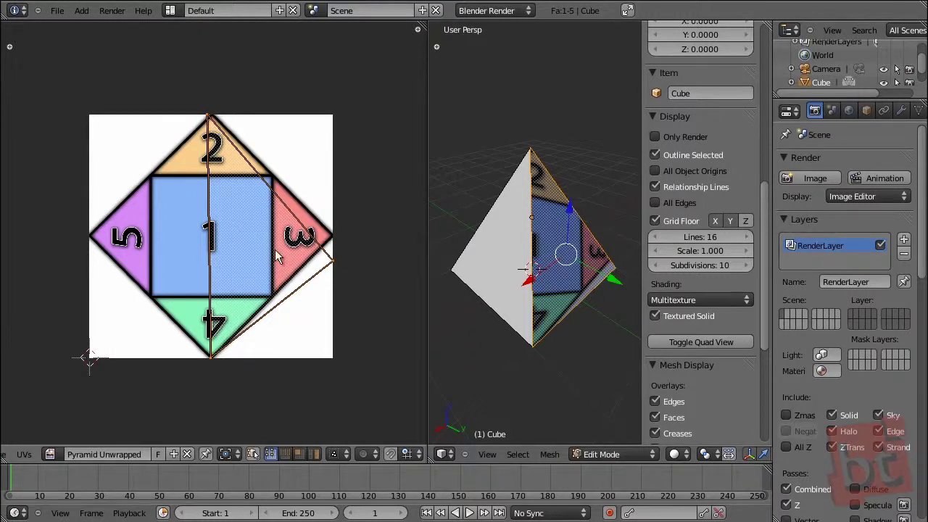
# Select all five pyramid faces and assign the Pyramid Unwrapped image to them.
pyautogui.rightClick(515, 247)
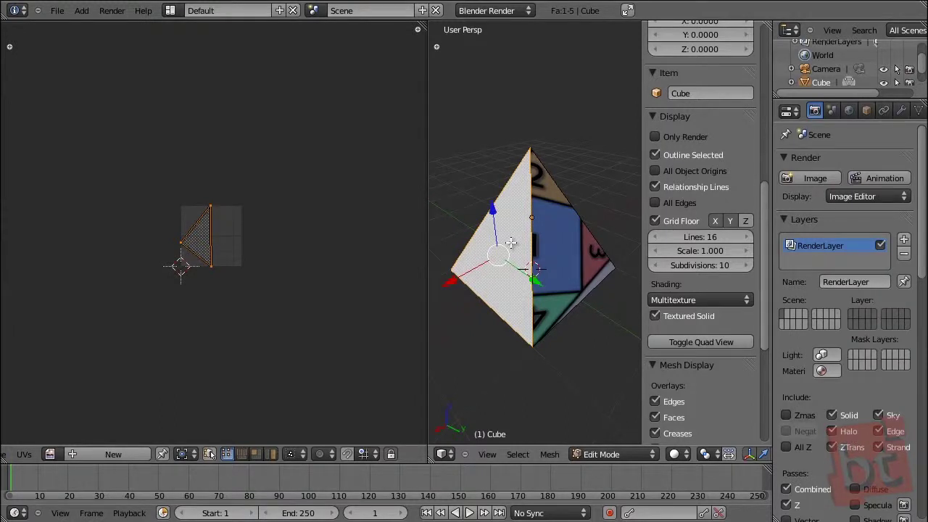
pyautogui.press('a')
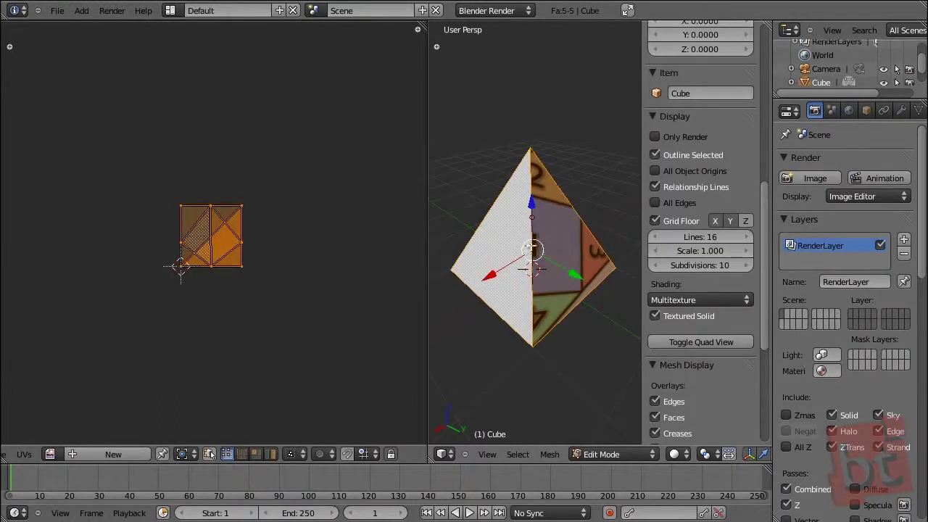
pyautogui.click(52, 453)
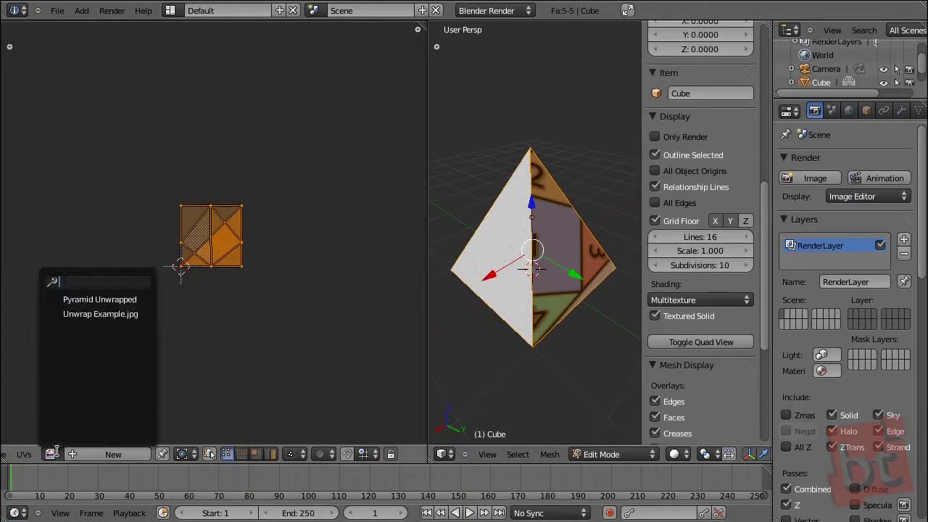
pyautogui.click(101, 299)
pyautogui.scroll(1, 246, 289)
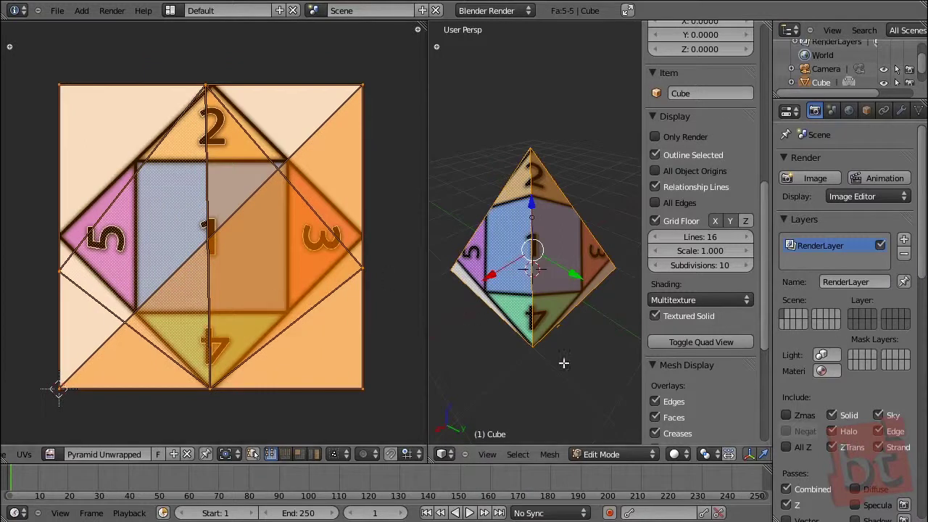
pyautogui.moveTo(564, 363)
pyautogui.mouseDown(button='middle')
pyautogui.moveTo(586, 376)
pyautogui.moveTo(587, 322)
pyautogui.moveTo(551, 282)
pyautogui.moveTo(553, 348)
pyautogui.moveTo(562, 354)
pyautogui.mouseUp(button='middle')
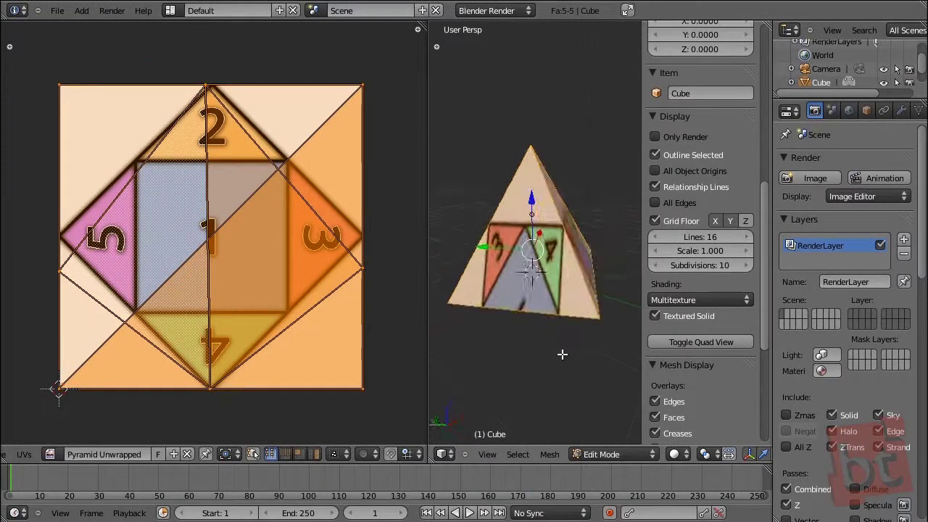
pyautogui.press('a')
pyautogui.moveTo(564, 312); pyautogui.dragTo(554, 307, button='middle')
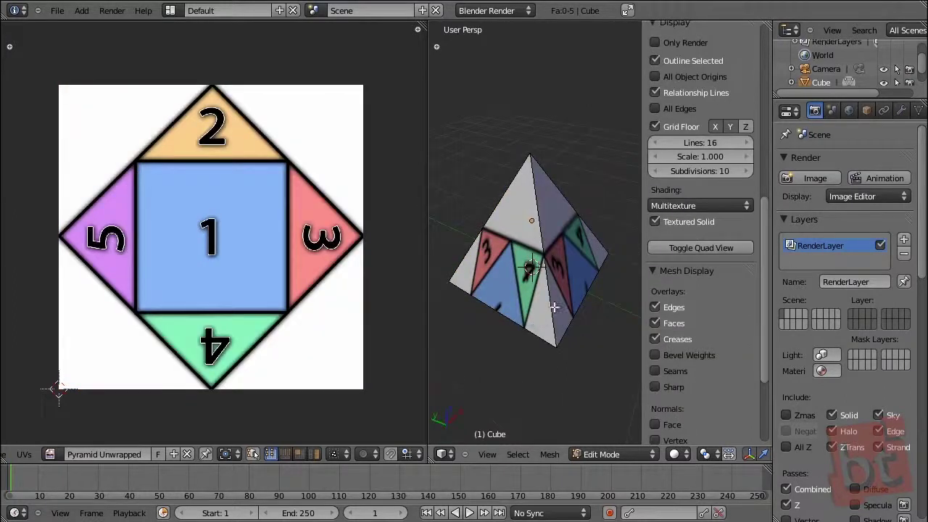
pyautogui.press('a')
pyautogui.hotkey('ctrl', 'Tab')
pyautogui.click(546, 295)
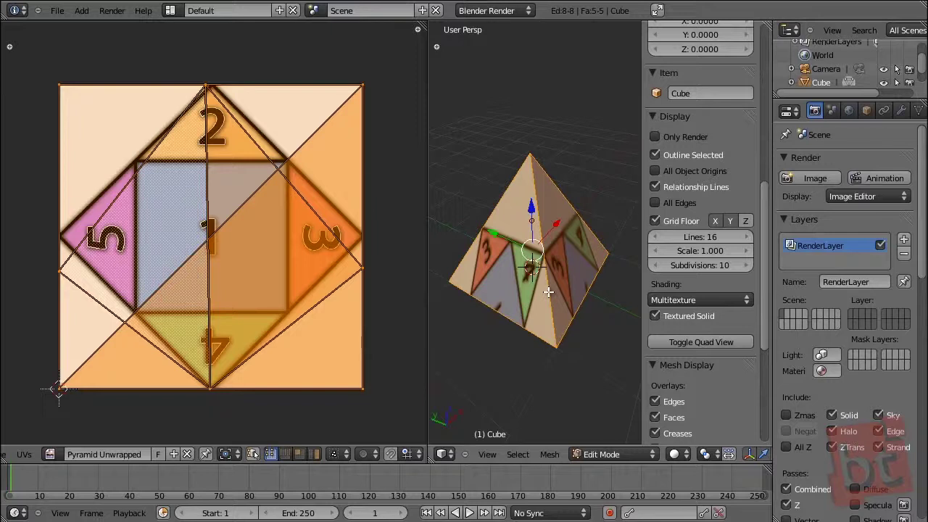
pyautogui.rightClick(549, 293)
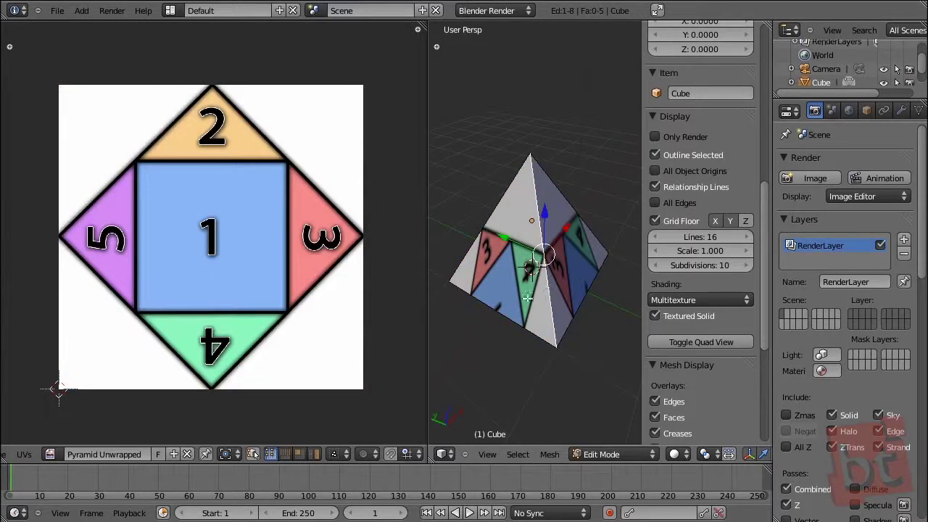
pyautogui.moveTo(548, 292); pyautogui.dragTo(547, 314, button='middle')
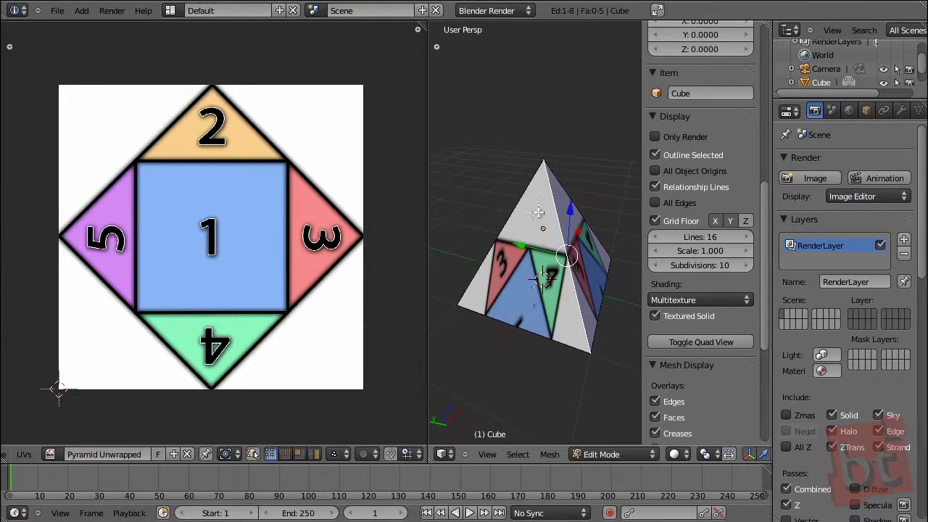
pyautogui.keyDown('shift'); pyautogui.rightClick(519, 221); pyautogui.keyUp('shift')
pyautogui.moveTo(519, 221); pyautogui.dragTo(555, 224, button='middle')
pyautogui.keyDown('shift'); pyautogui.rightClick(530, 307); pyautogui.keyUp('shift')
pyautogui.moveTo(529, 307); pyautogui.dragTo(540, 298, button='middle')
pyautogui.keyDown('shift'); pyautogui.rightClick(540, 298); pyautogui.keyUp('shift')
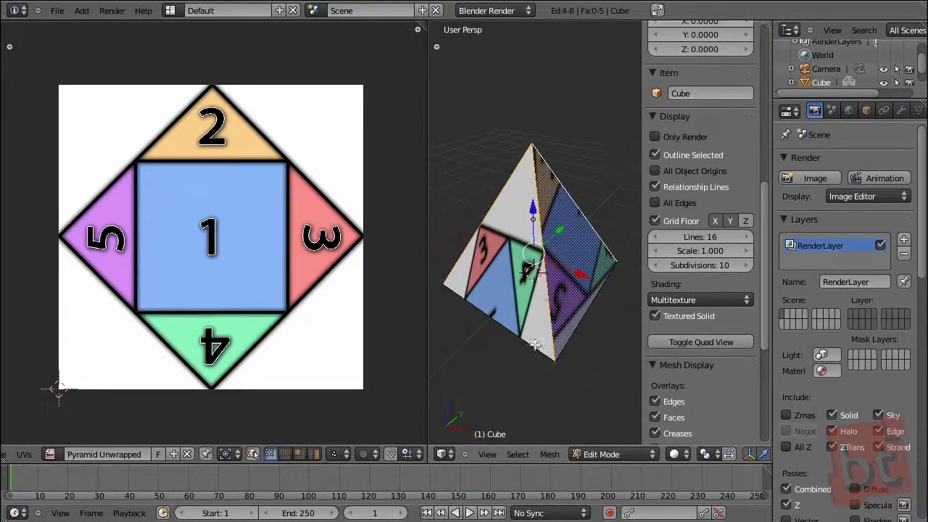
pyautogui.moveTo(535, 345); pyautogui.dragTo(561, 324, button='middle')
pyautogui.rightClick(508, 325)
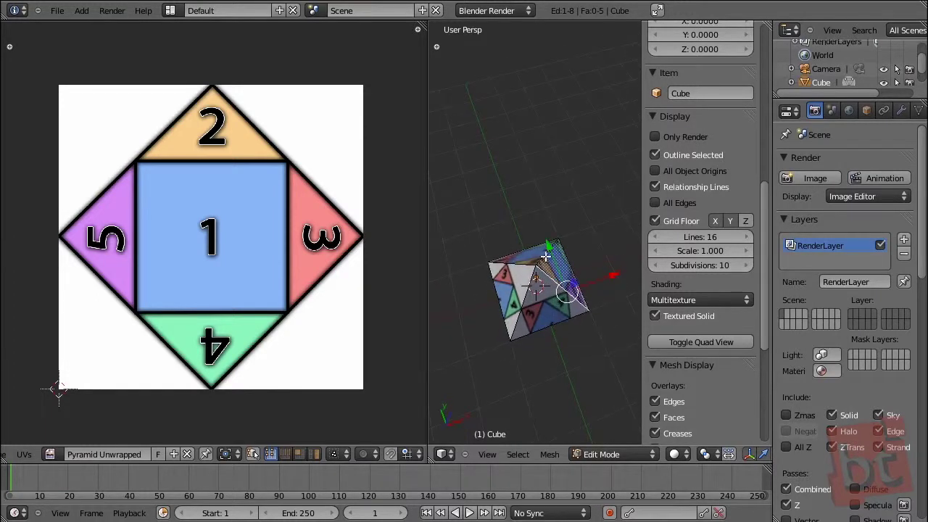
pyautogui.press('a')
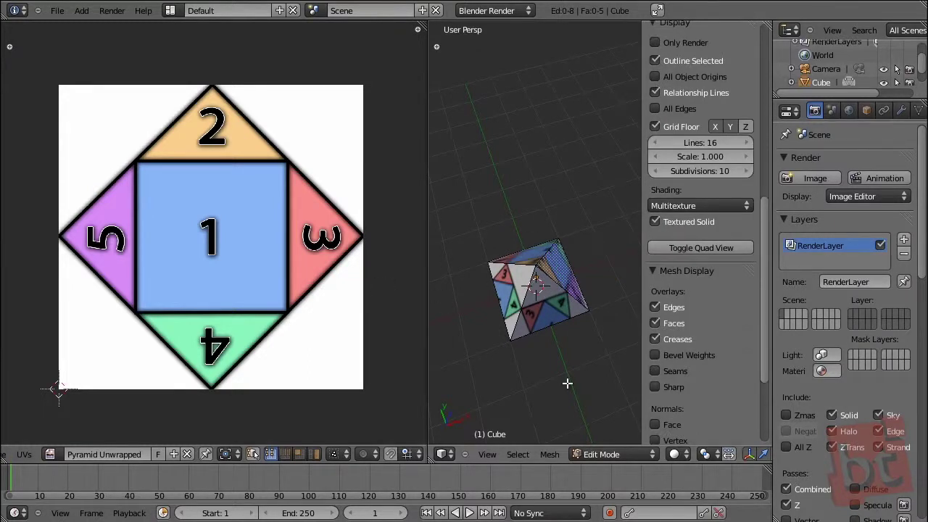
pyautogui.moveTo(568, 382); pyautogui.dragTo(561, 339, button='middle')
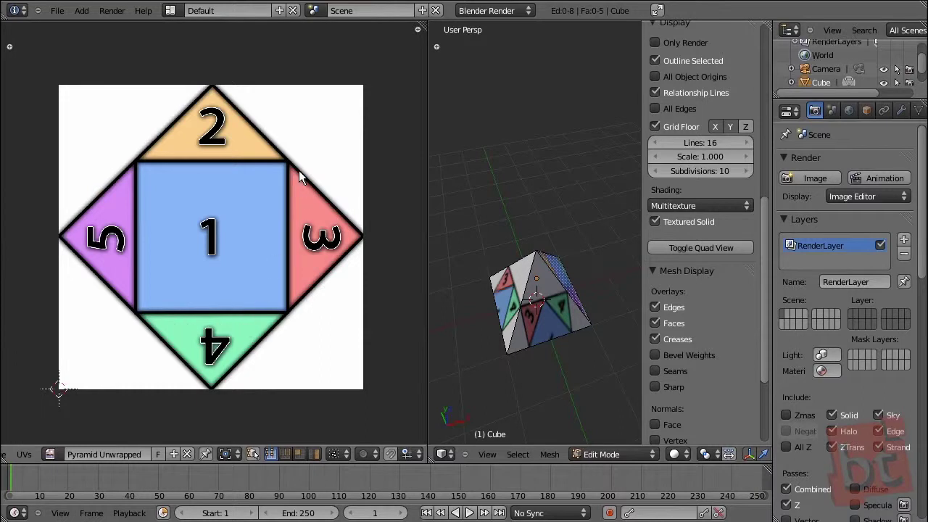
pyautogui.rightClick(540, 305)
pyautogui.hotkey('ctrl', 'Tab')
pyautogui.click(539, 327)
pyautogui.rightClick(540, 328)
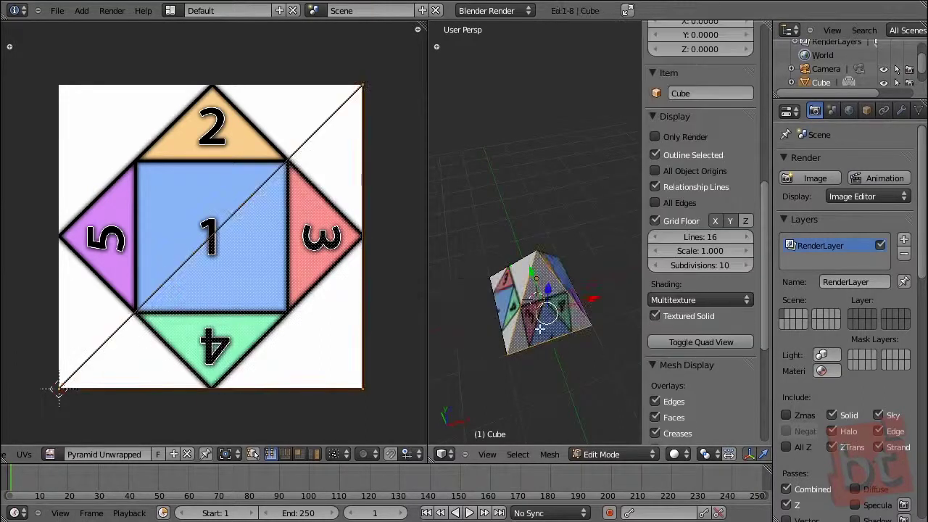
pyautogui.moveTo(540, 329); pyautogui.dragTo(534, 301, button='middle')
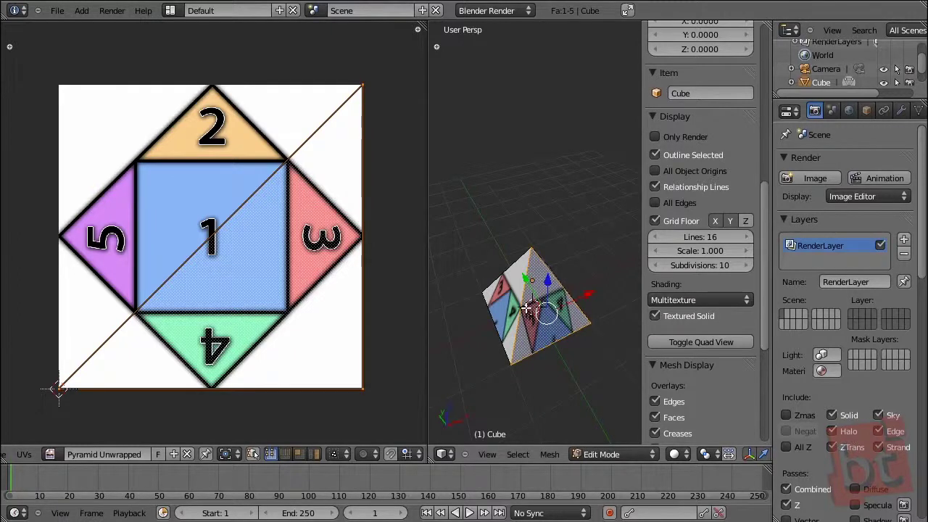
pyautogui.hotkey('ctrl', 'Tab')
# Switch to edge select mode and select four pyramid edges for the seam.
pyautogui.click(503, 290)
pyautogui.hotkey('ctrl', 'Tab')
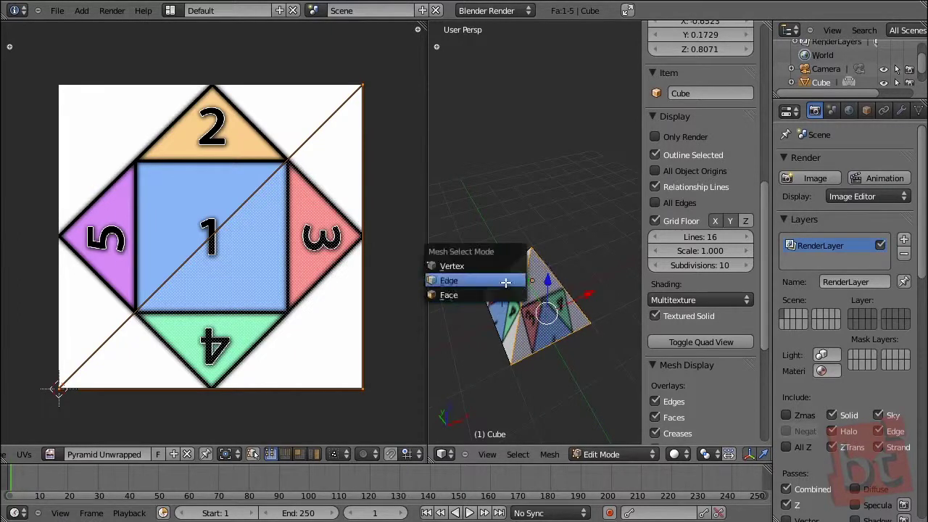
pyautogui.click(505, 278)
pyautogui.keyDown('shift'); pyautogui.rightClick(522, 292); pyautogui.keyUp('shift')
pyautogui.moveTo(522, 293); pyautogui.dragTo(479, 341, button='middle')
pyautogui.keyDown('shift'); pyautogui.rightClick(473, 333); pyautogui.keyUp('shift')
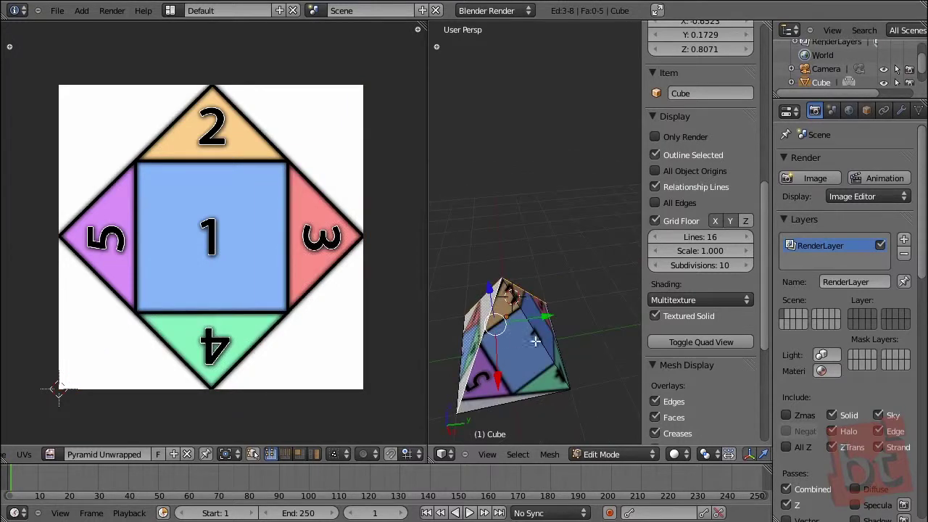
pyautogui.keyDown('shift'); pyautogui.rightClick(573, 359); pyautogui.keyUp('shift')
pyautogui.moveTo(573, 359); pyautogui.dragTo(527, 307, button='middle')
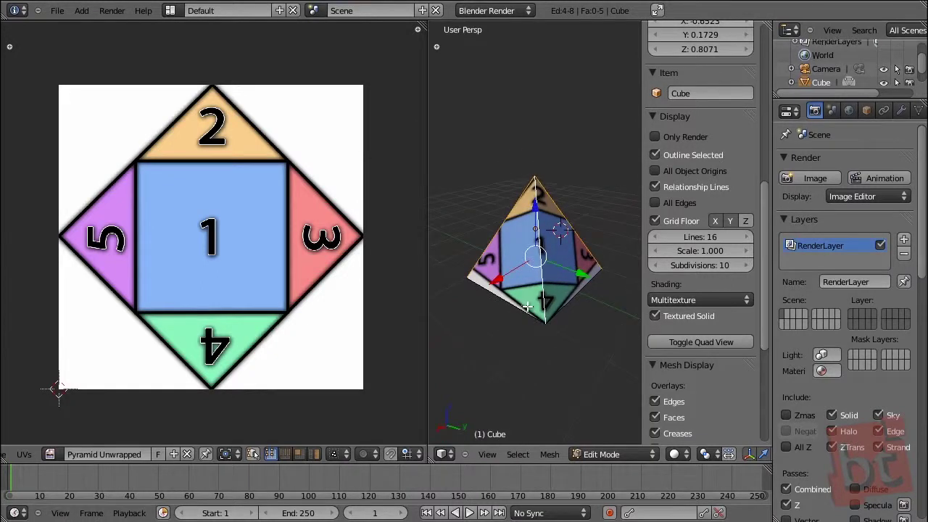
# Mark the selected edges as a seam with Ctrl+E > Mark Seam and check it.
pyautogui.click(549, 455)
pyautogui.moveTo(558, 266)
pyautogui.hotkey('ctrl', 'e')
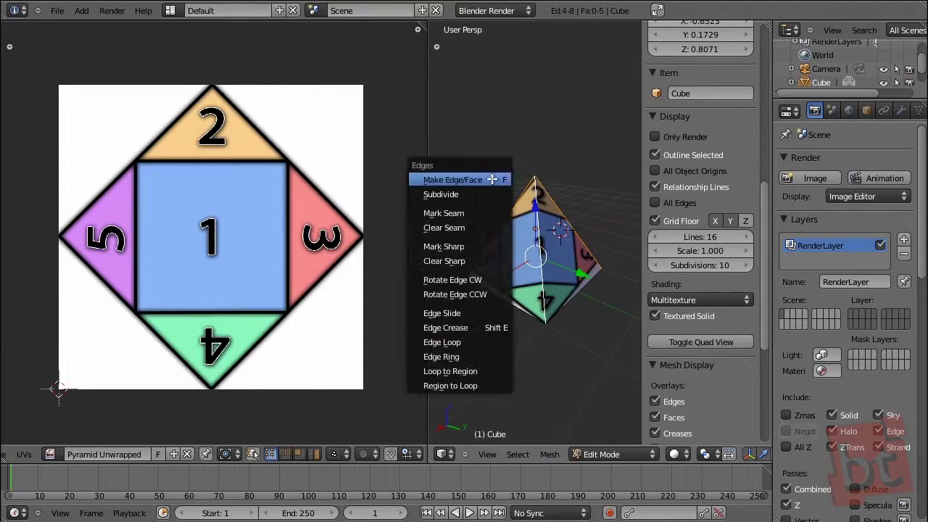
pyautogui.click(468, 212)
pyautogui.moveTo(508, 232); pyautogui.dragTo(557, 297, button='middle')
pyautogui.scroll(-3, 700, 254)
pyautogui.press('a')
pyautogui.scroll(5, 587, 273)
pyautogui.rightClick(555, 295)
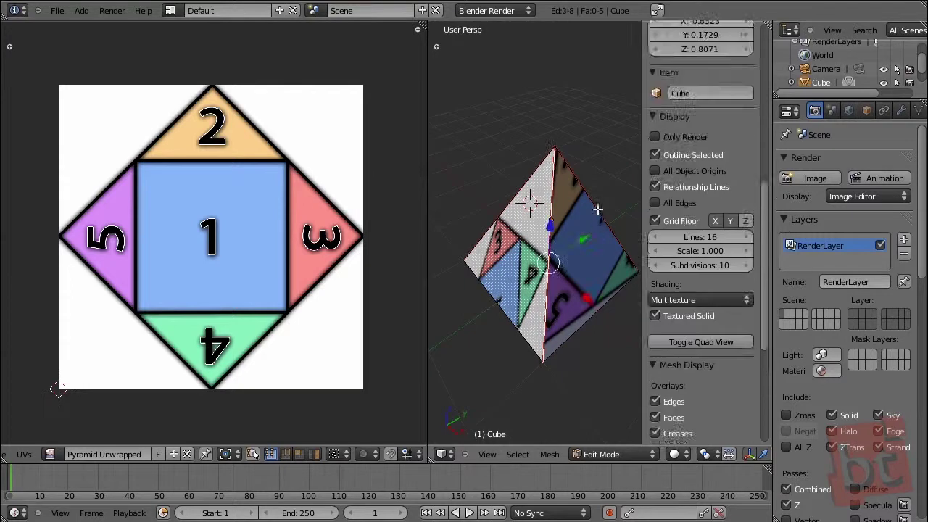
# Select the whole mesh and Unwrap it into a base square with four triangular flaps.
pyautogui.keyDown('shift'); pyautogui.rightClick(584, 191); pyautogui.keyUp('shift')
pyautogui.press('a')
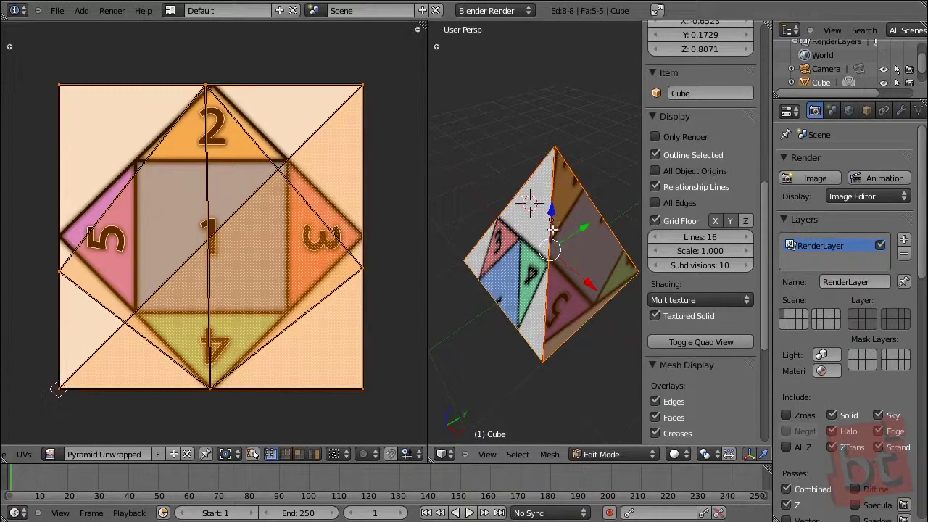
pyautogui.press('a')
pyautogui.press('a')
pyautogui.moveTo(563, 196); pyautogui.dragTo(534, 295, button='middle')
pyautogui.press('u')
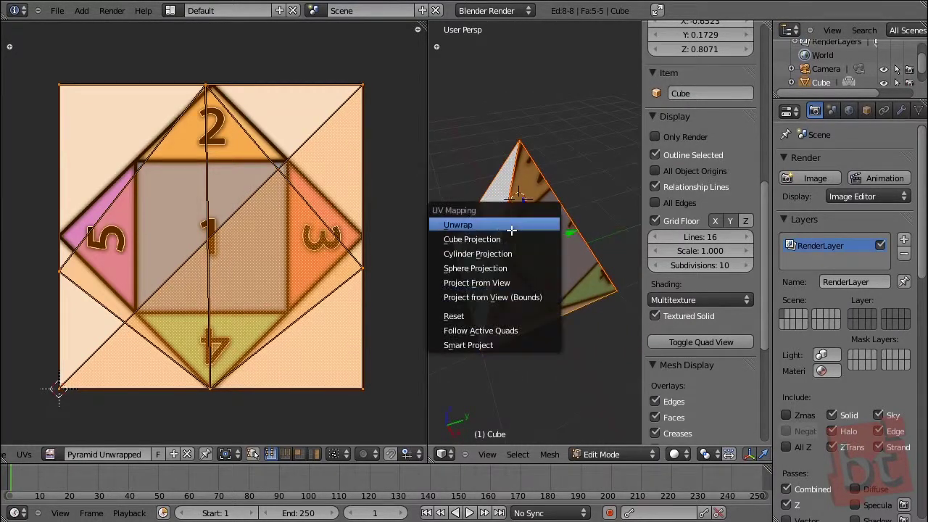
pyautogui.click(502, 226)
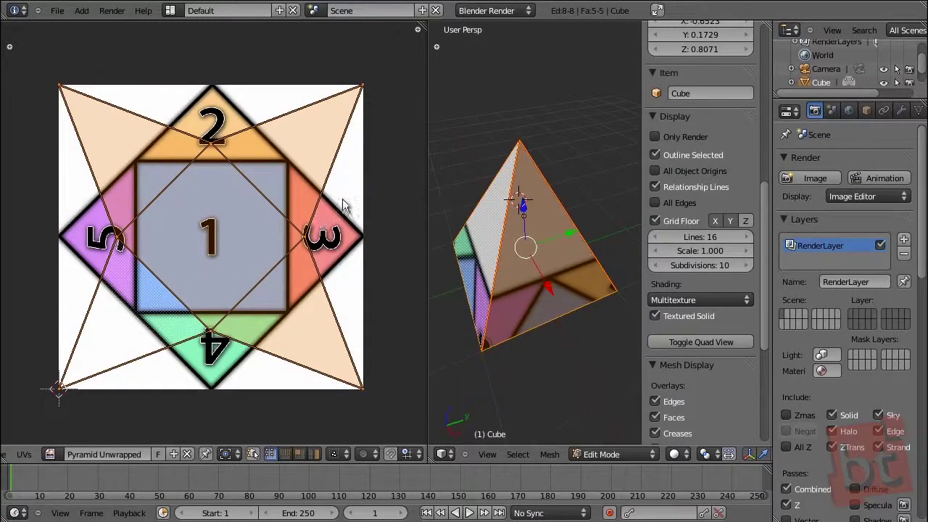
# Deselect the UVs and try several UV moves, cancelling each one.
pyautogui.press('a')
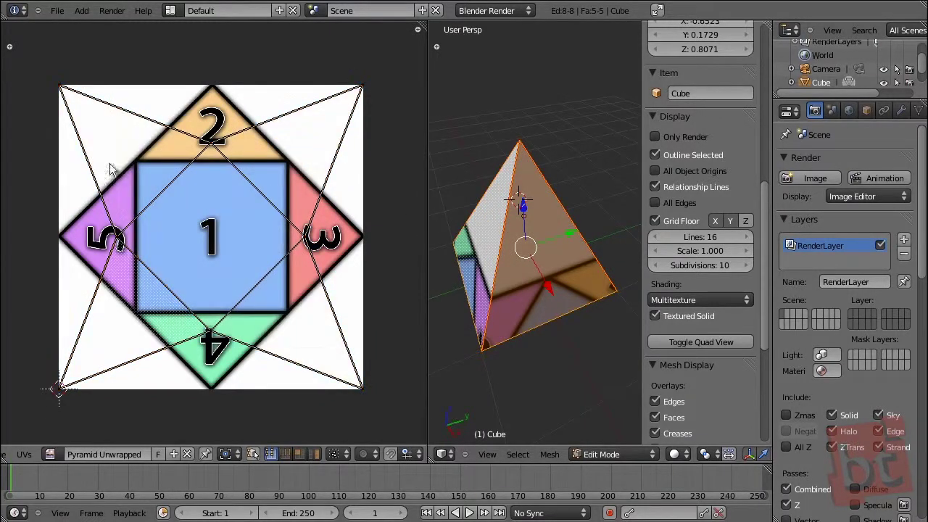
pyautogui.scroll(-1, 268, 319)
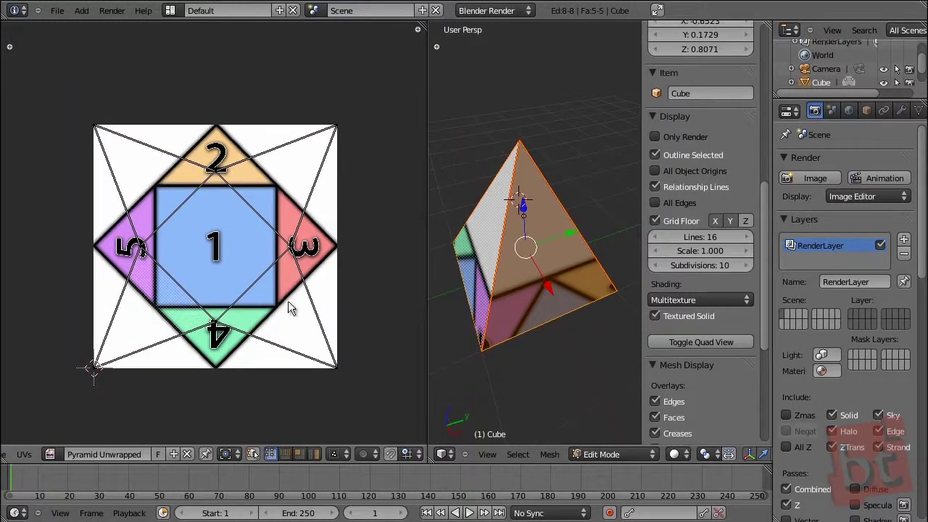
pyautogui.press('g')
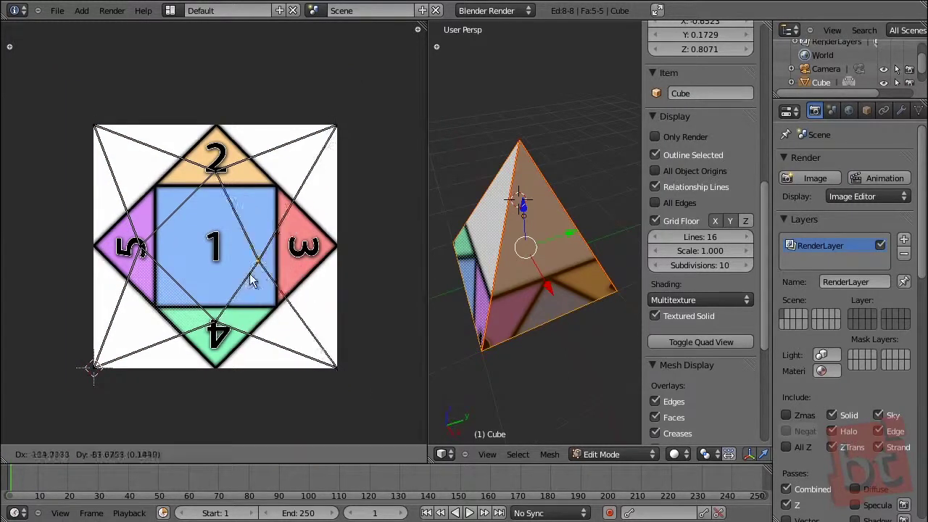
pyautogui.press('Escape')
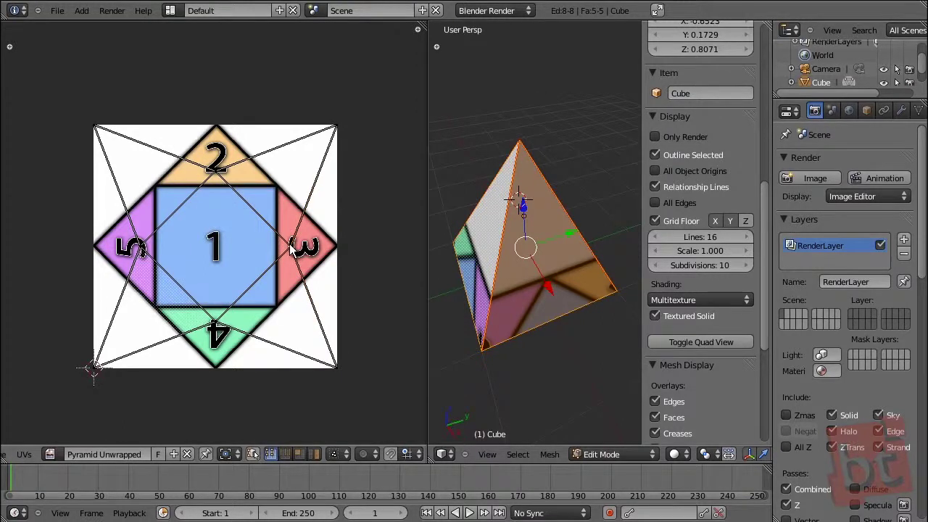
pyautogui.press('g')
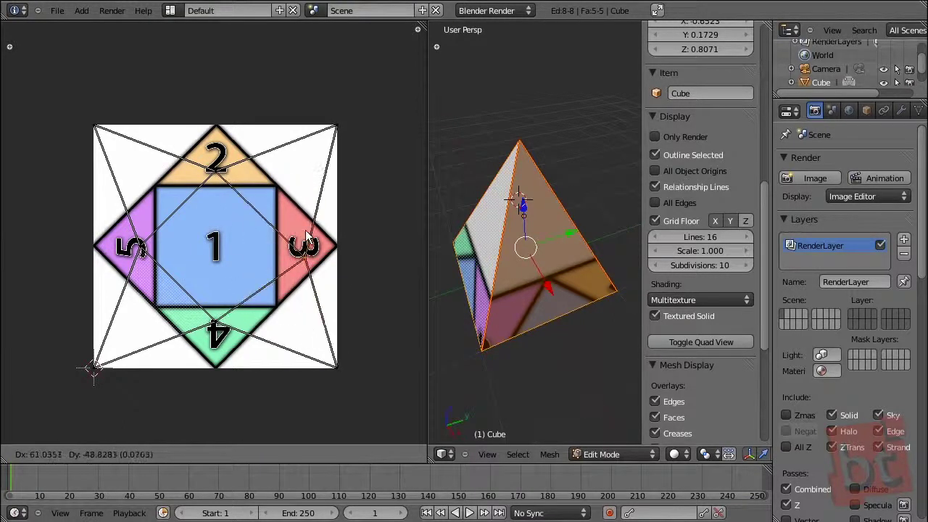
pyautogui.press('Escape')
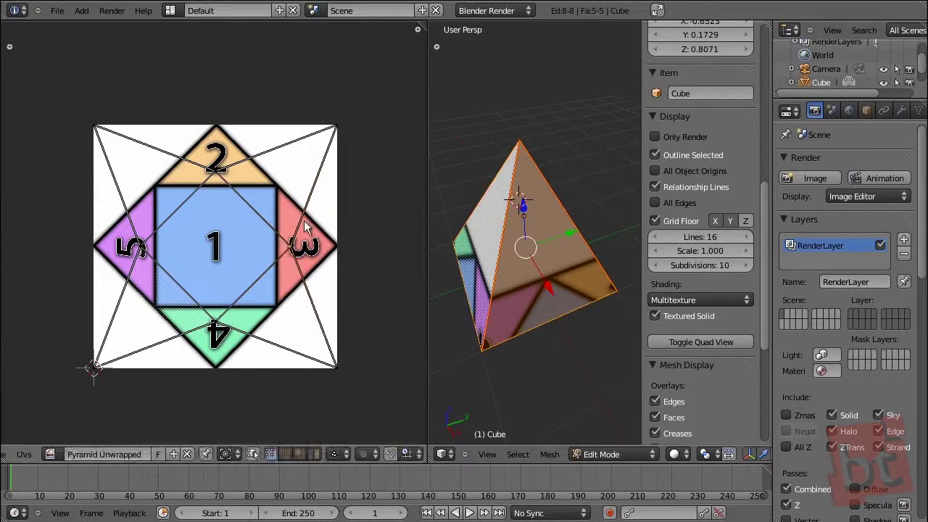
pyautogui.press('g')
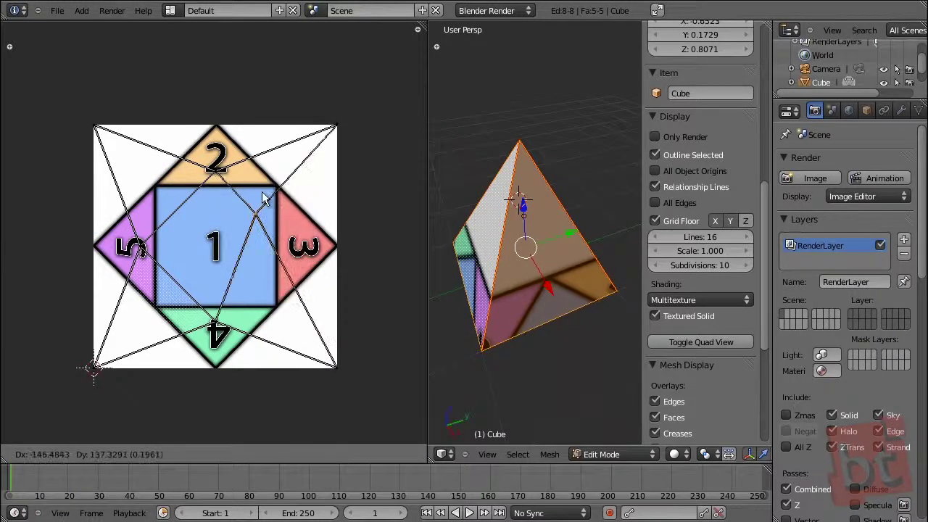
pyautogui.press('Escape')
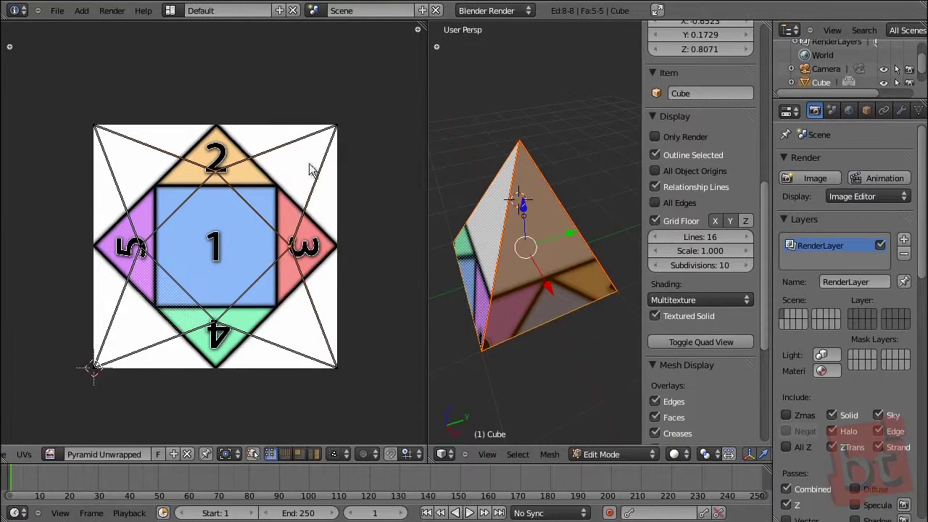
# Cancel a trial move and scale, then place the 2D cursor on face 1 at the texture centre.
pyautogui.press('g')
pyautogui.press('Escape')
pyautogui.press('s')
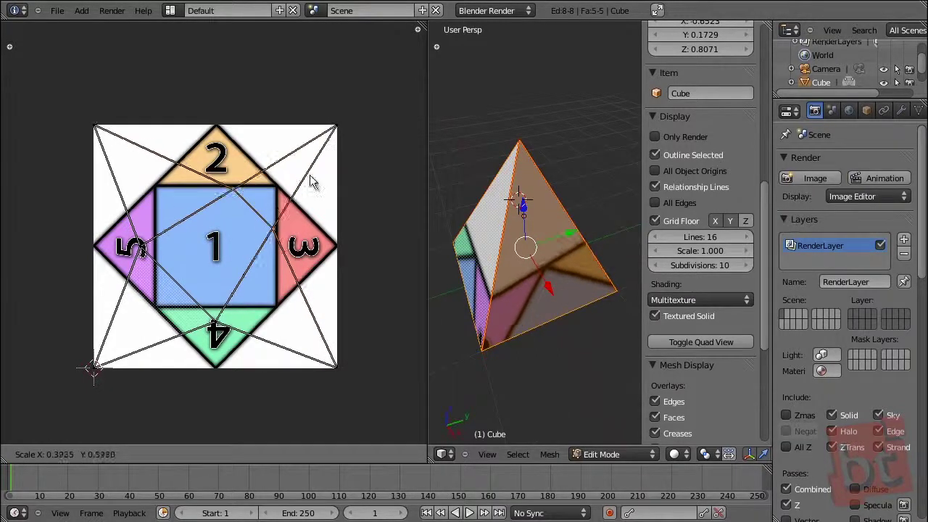
pyautogui.press('Escape')
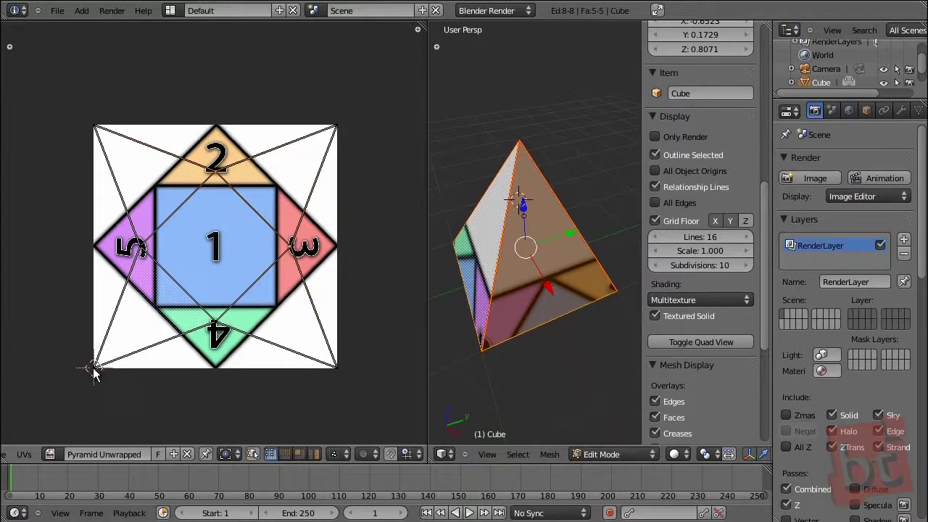
pyautogui.click(215, 245)
# Set the UV pivot point to 2D Cursor, placed inside the centre square.
pyautogui.click(194, 267)
pyautogui.click(226, 454)
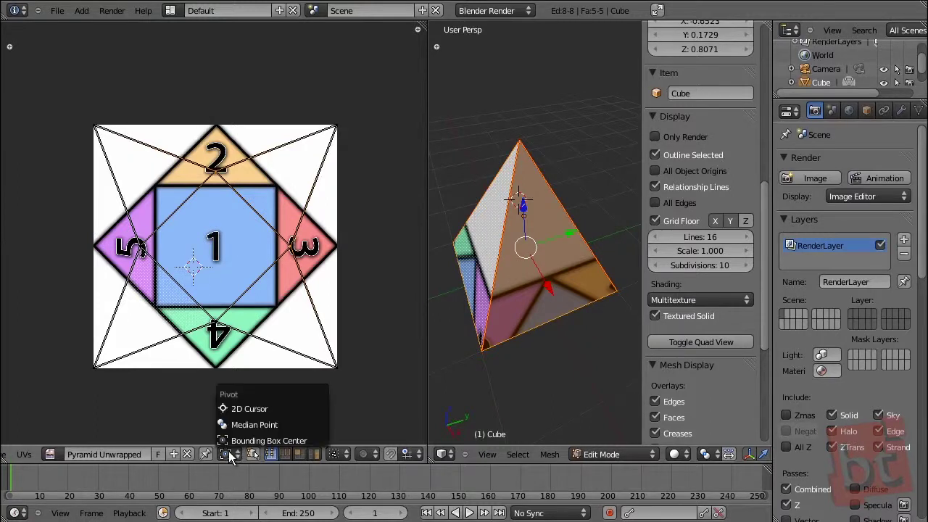
pyautogui.click(241, 410)
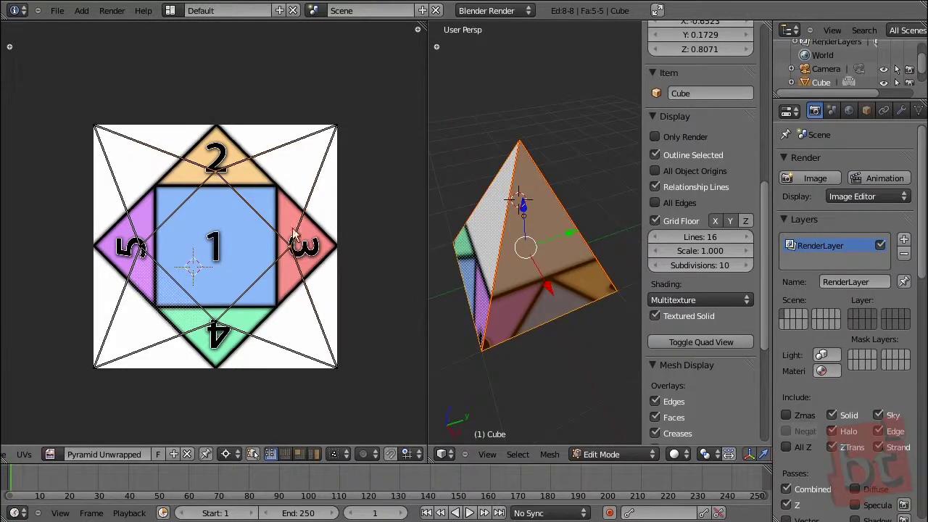
pyautogui.press('r')
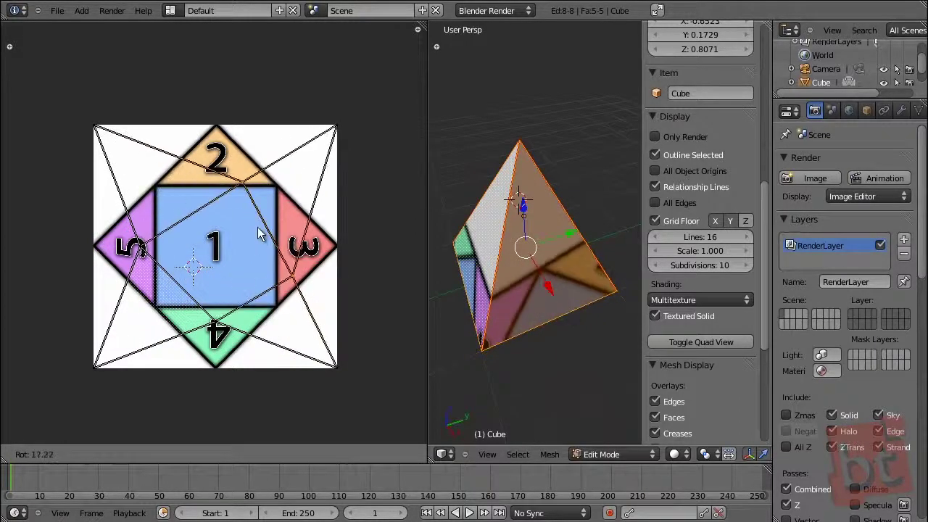
pyautogui.press('Escape')
pyautogui.moveTo(210, 278); pyautogui.dragTo(191, 285, button='middle')
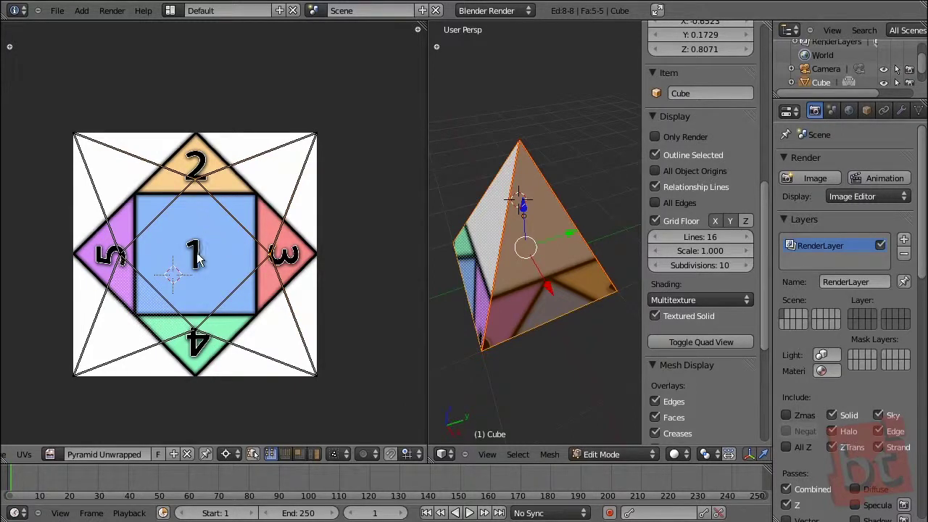
# Rotate all UVs exactly 45 degrees using Ctrl snapping.
pyautogui.press('a')
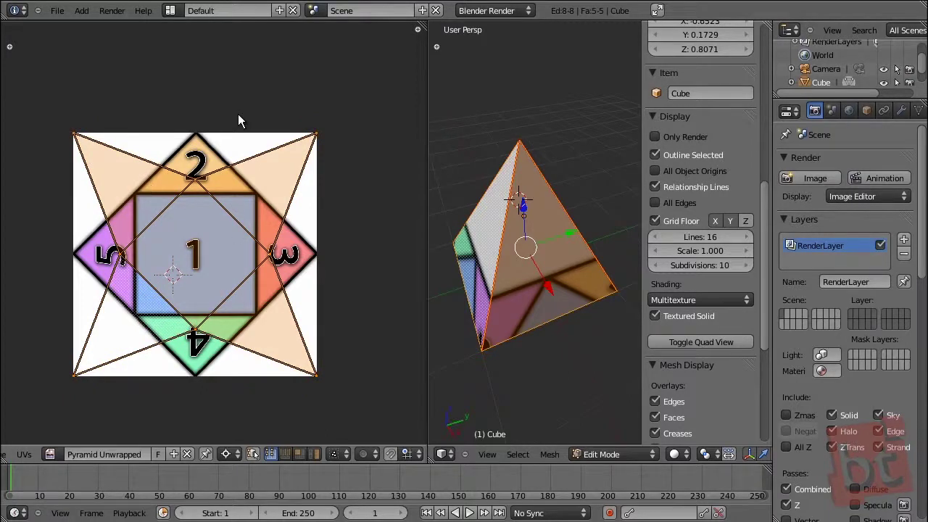
pyautogui.press('r')
pyautogui.press('ctrl')
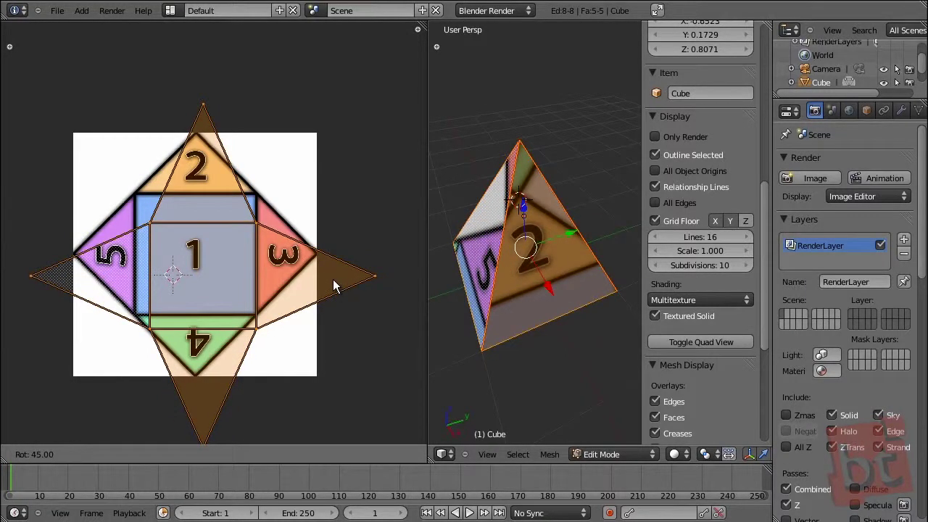
pyautogui.click(333, 286)
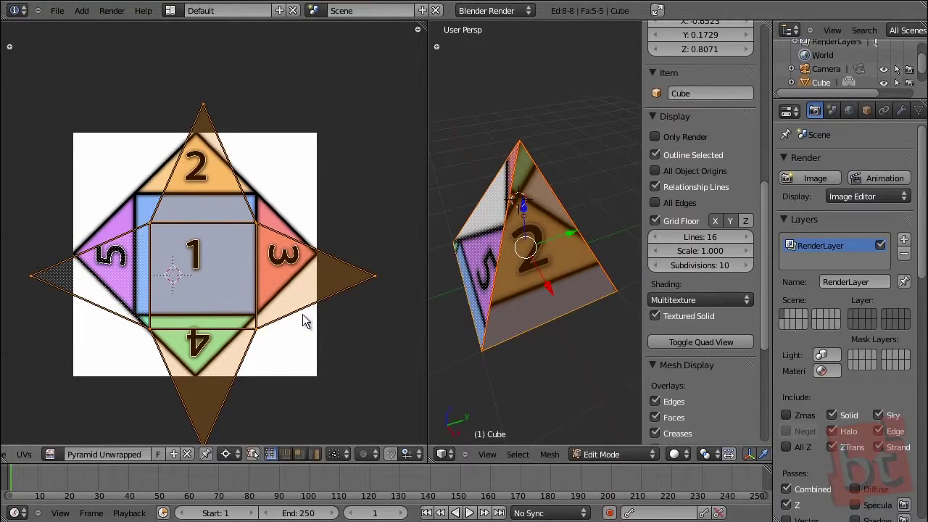
# Move and enlarge the UV layout so its base square sits over texture face 1.
pyautogui.press('g')
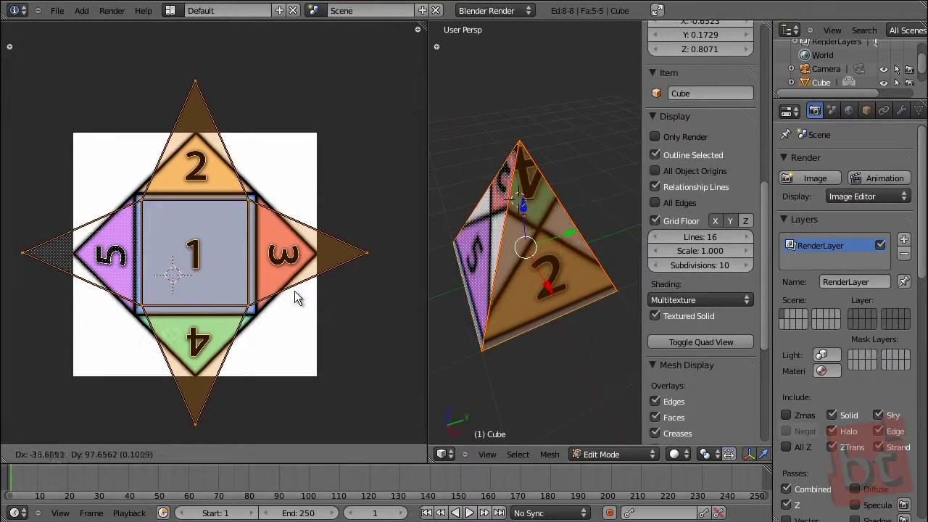
pyautogui.click(294, 294)
pyautogui.press('s')
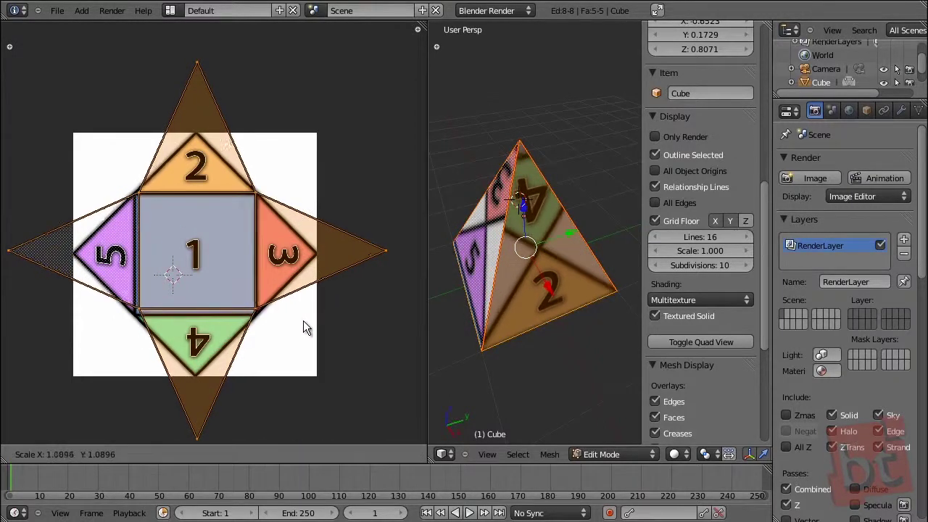
pyautogui.click(303, 321)
pyautogui.press('g')
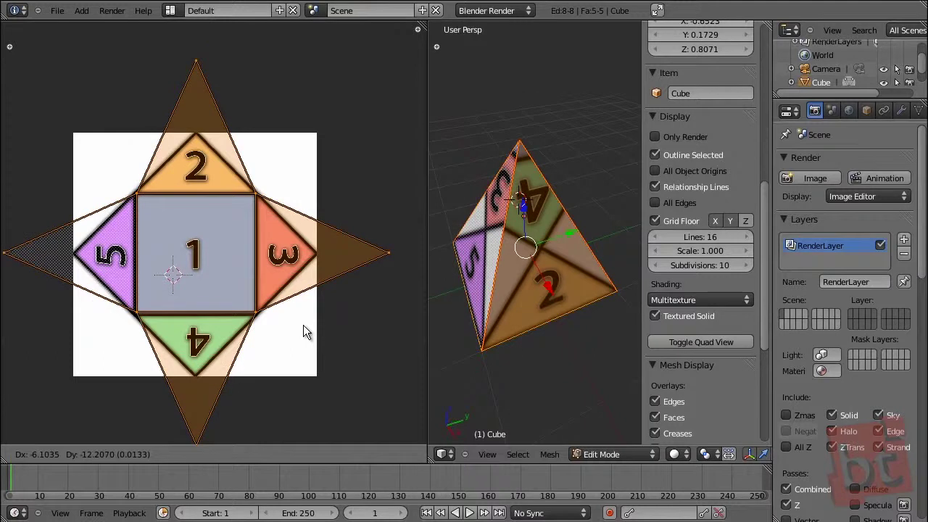
pyautogui.click(301, 326)
pyautogui.press('s')
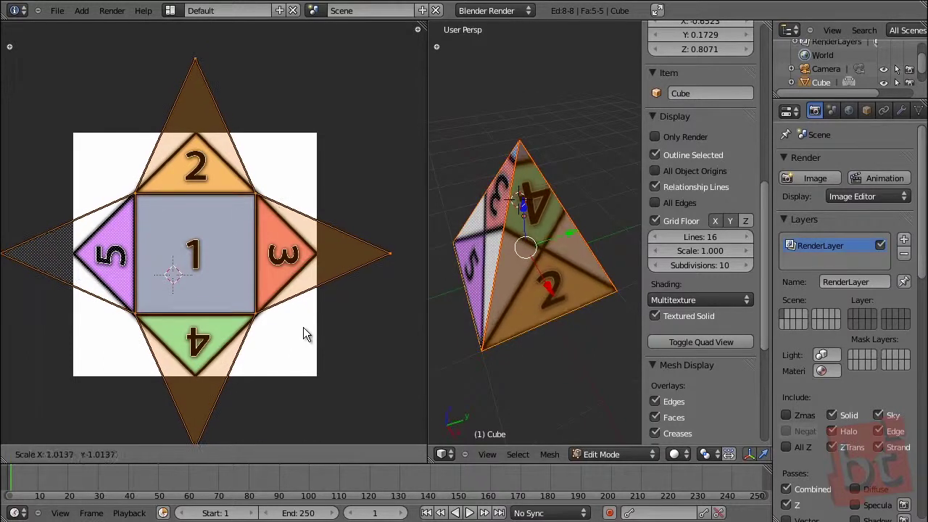
pyautogui.click(303, 327)
pyautogui.press('g')
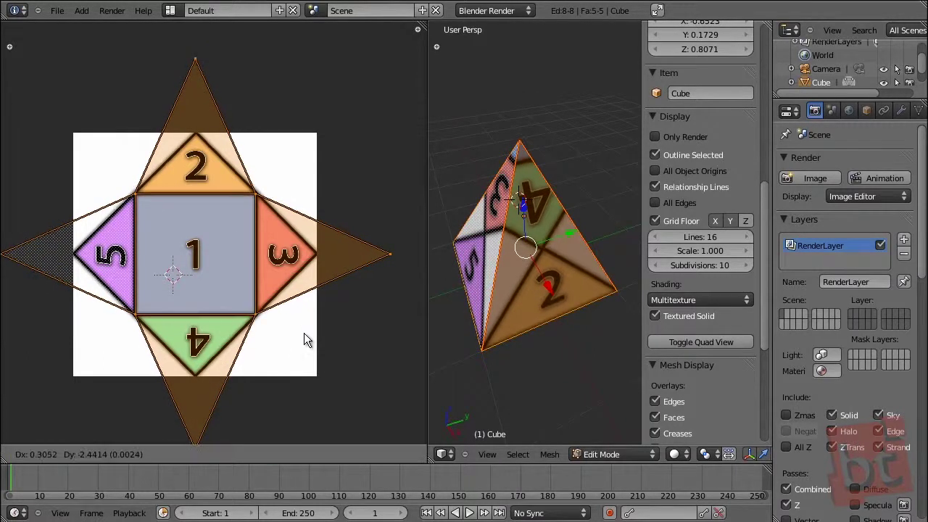
pyautogui.click(304, 335)
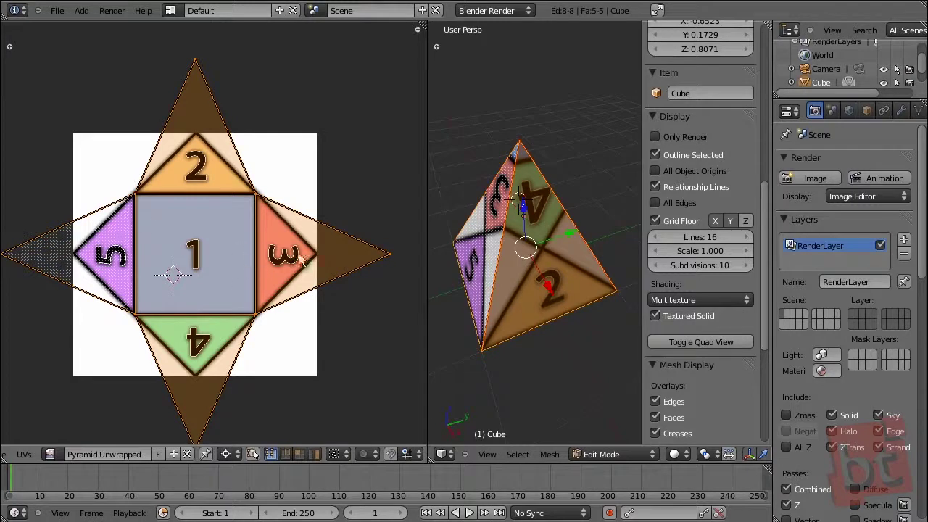
# Try moving the UV star's right tip point, then cancel the move.
pyautogui.moveTo(542, 338); pyautogui.dragTo(564, 193, button='middle')
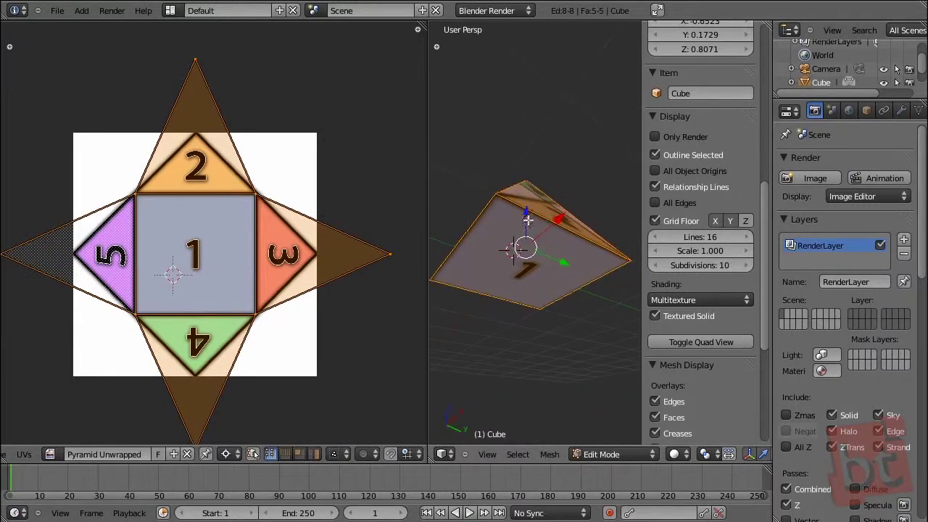
pyautogui.moveTo(528, 219); pyautogui.dragTo(540, 203, button='middle')
pyautogui.moveTo(518, 243); pyautogui.dragTo(536, 293, button='middle')
pyautogui.scroll(-2, 538, 303)
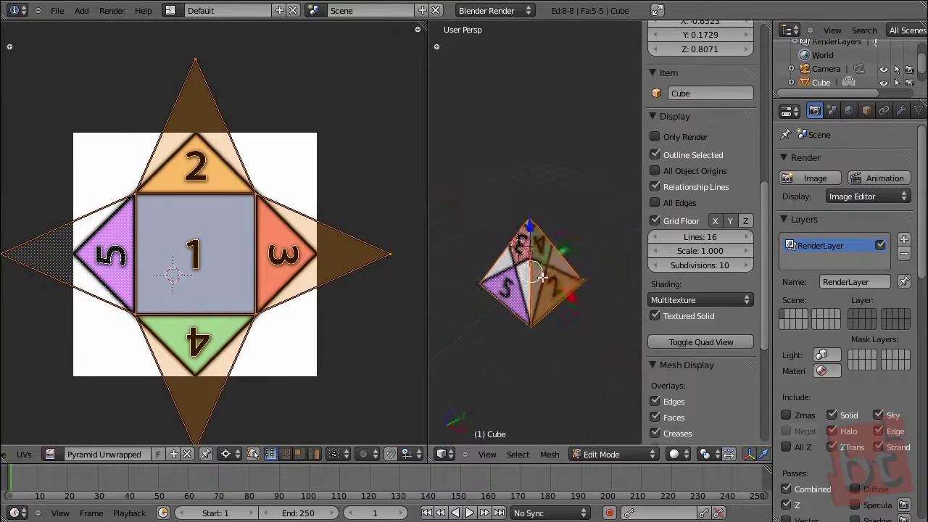
pyautogui.scroll(3, 536, 293)
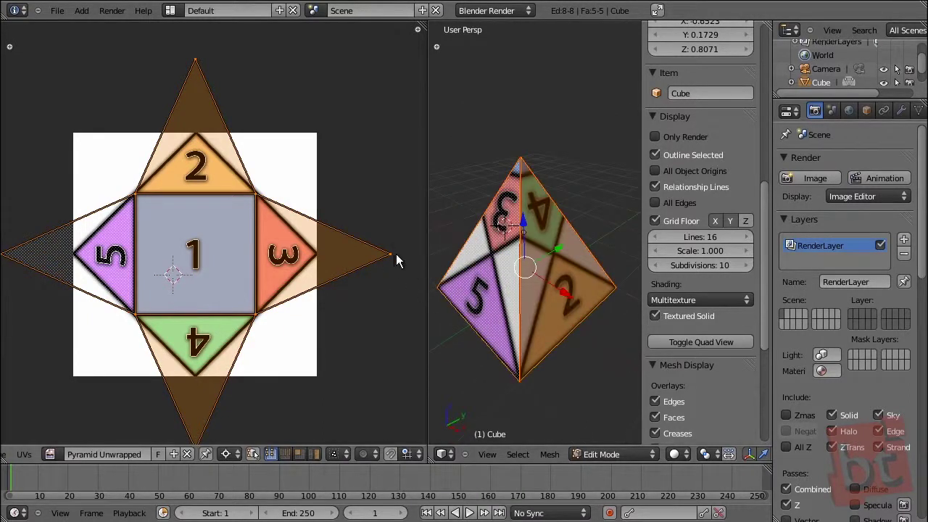
pyautogui.moveTo(396, 254); pyautogui.dragTo(388, 237, button='right')
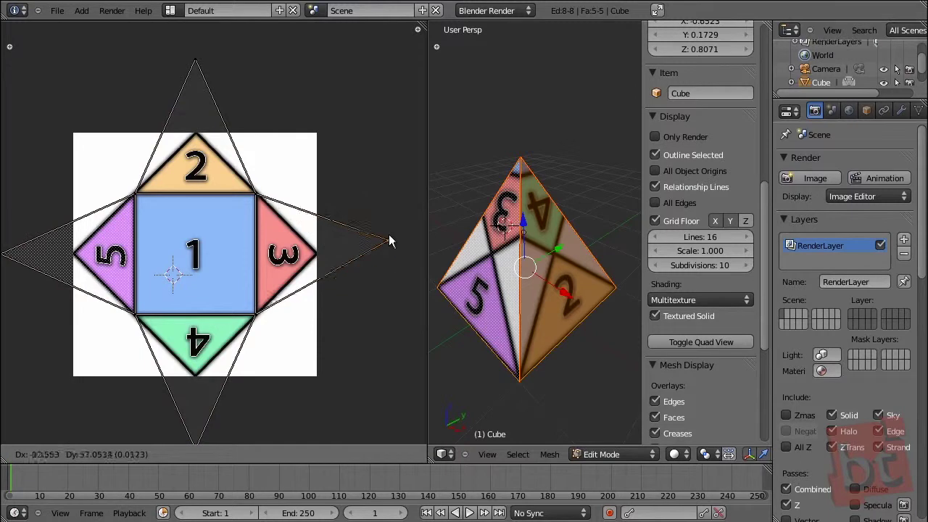
pyautogui.click(389, 251)
pyautogui.moveTo(474, 249); pyautogui.dragTo(531, 288, button='middle')
pyautogui.press('g')
pyautogui.rightClick(396, 257)
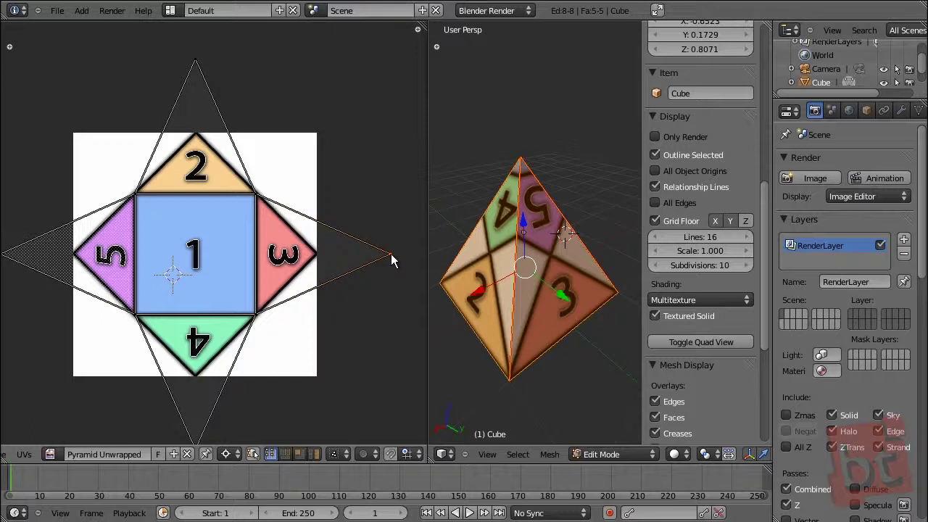
# Move a tip to remap face 3, undo it, then add the left and top tips.
pyautogui.press('g')
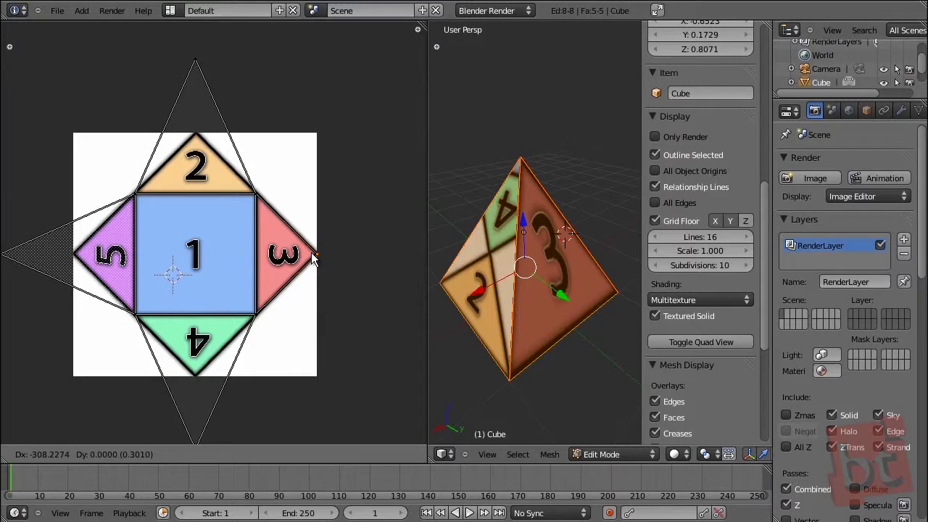
pyautogui.click(313, 258)
pyautogui.moveTo(230, 387); pyautogui.dragTo(254, 346, button='middle')
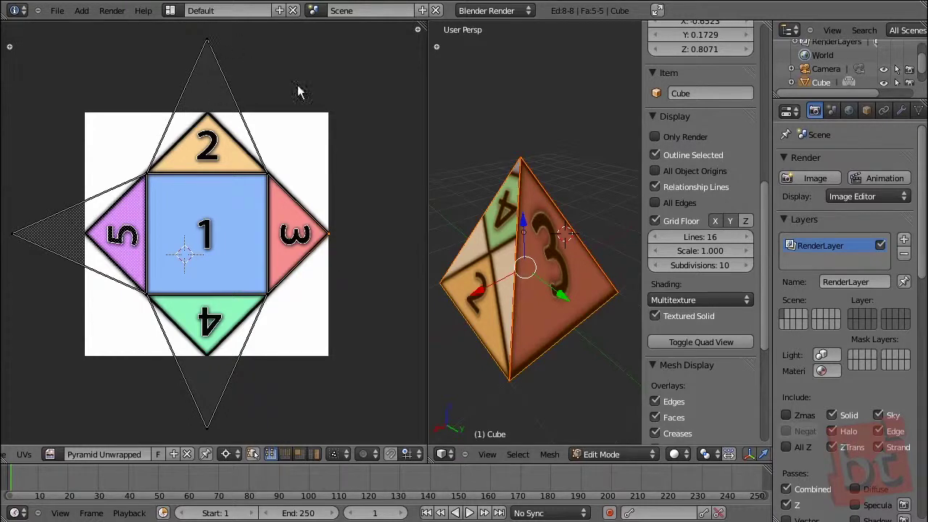
pyautogui.hotkey('ctrl', 'z')
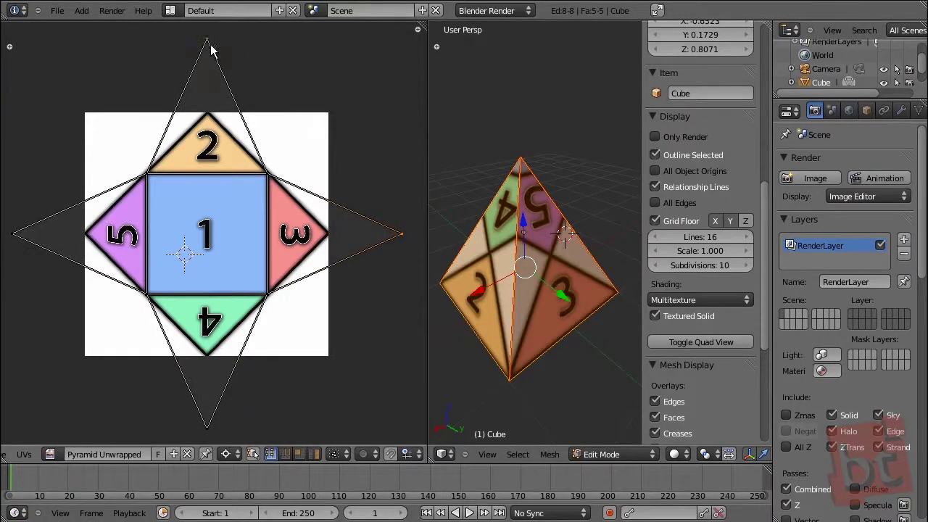
pyautogui.keyDown('shift'); pyautogui.rightClick(15, 236); pyautogui.keyUp('shift')
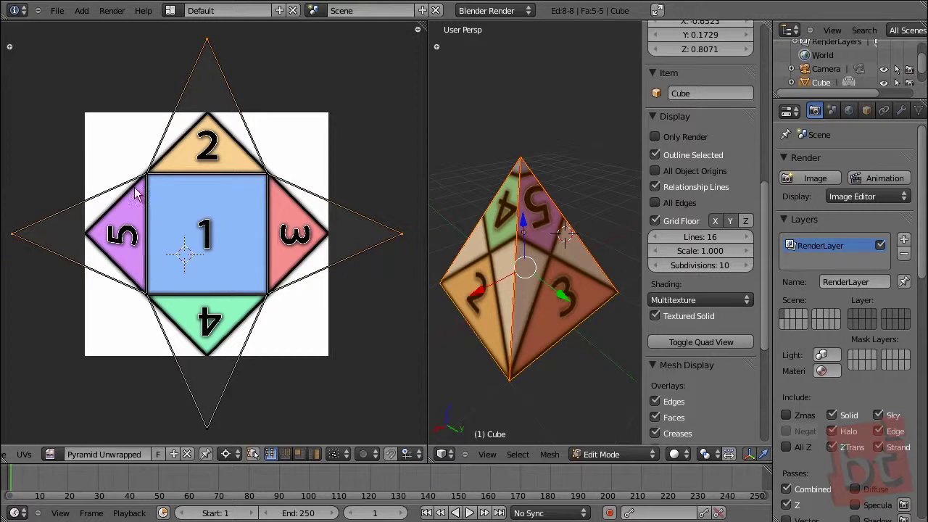
pyautogui.keyDown('shift'); pyautogui.rightClick(205, 41); pyautogui.keyUp('shift')
pyautogui.scroll(-1, 242, 248)
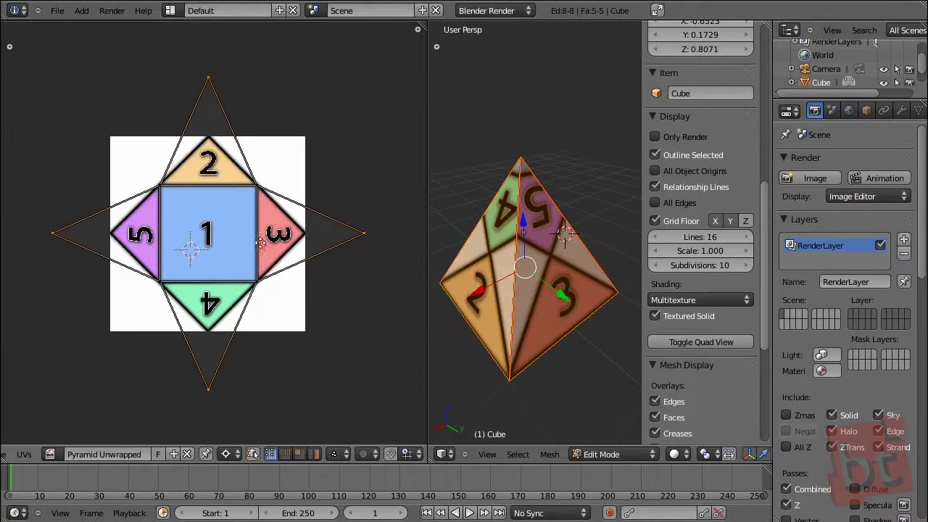
pyautogui.moveTo(259, 243); pyautogui.dragTo(251, 263, button='middle')
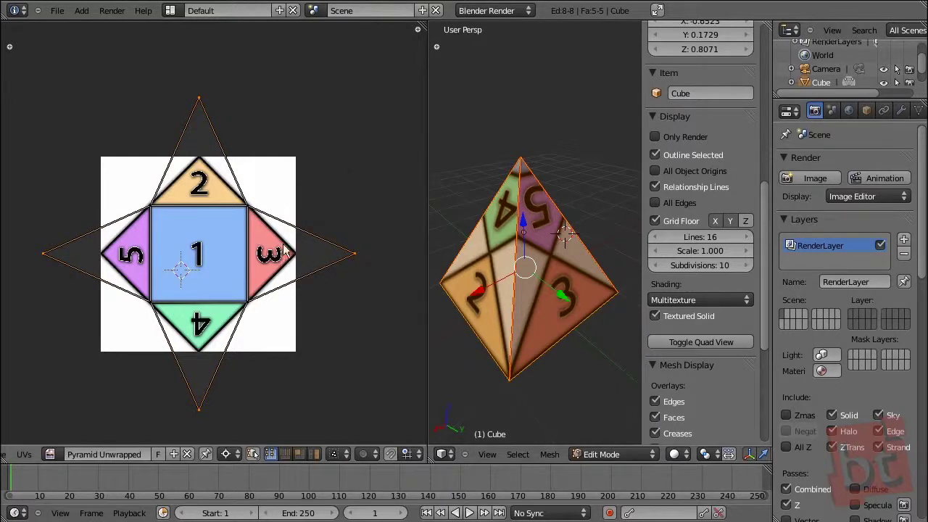
# With Median Point pivot, scale the selected star tips inward to the texture edges.
pyautogui.click(234, 456)
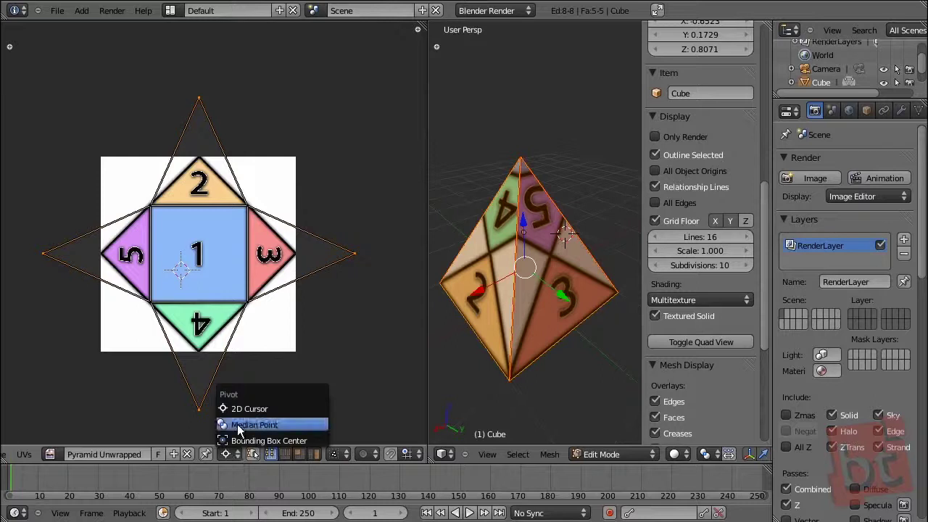
pyautogui.click(261, 425)
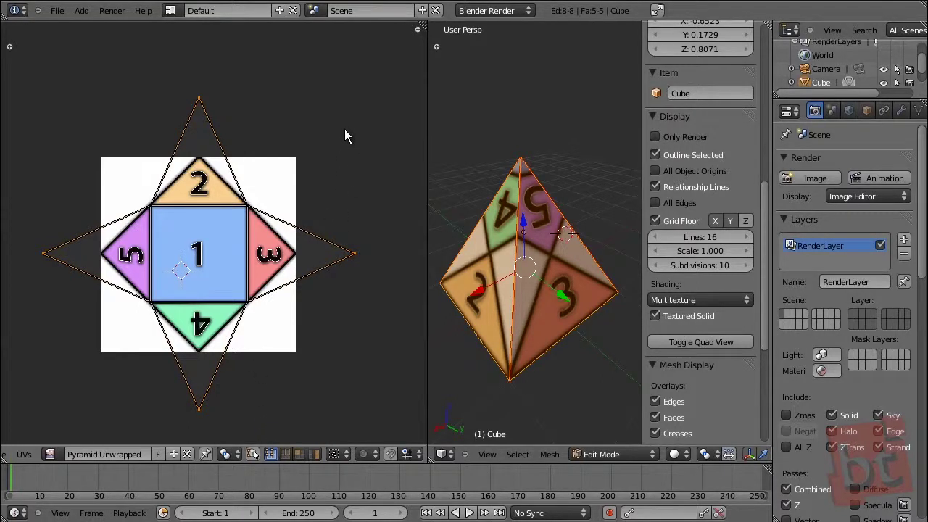
pyautogui.press('s')
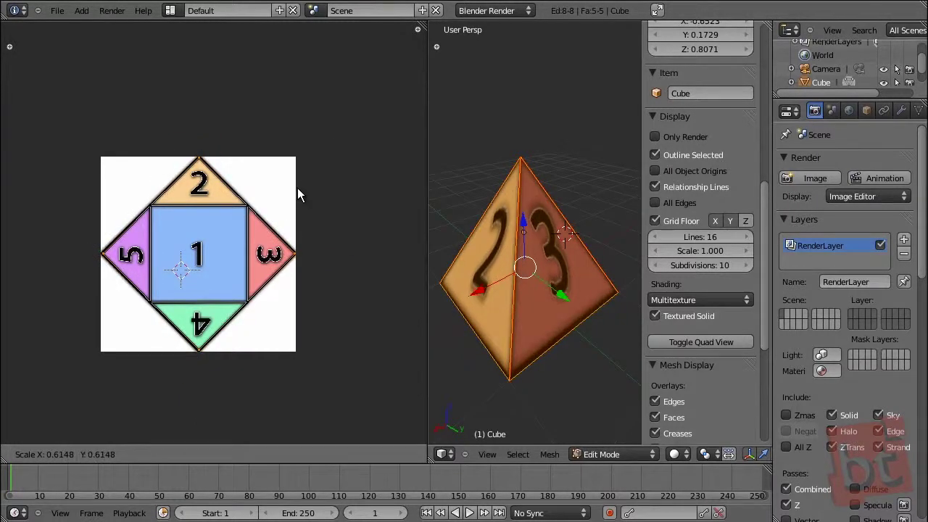
pyautogui.click(298, 188)
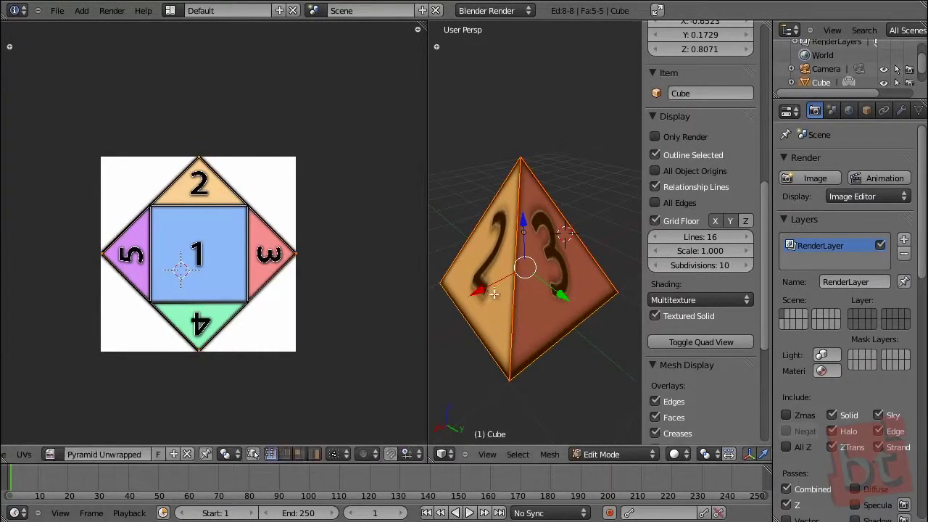
# Enlarge the 3D view, orbit to face 2, and return to Object Mode.
pyautogui.moveTo(444, 290); pyautogui.dragTo(457, 306, button='middle')
pyautogui.moveTo(433, 390); pyautogui.dragTo(210, 376)
pyautogui.moveTo(346, 340); pyautogui.dragTo(472, 355, button='middle')
pyautogui.press('Tab')
pyautogui.scroll(-3, 488, 319)
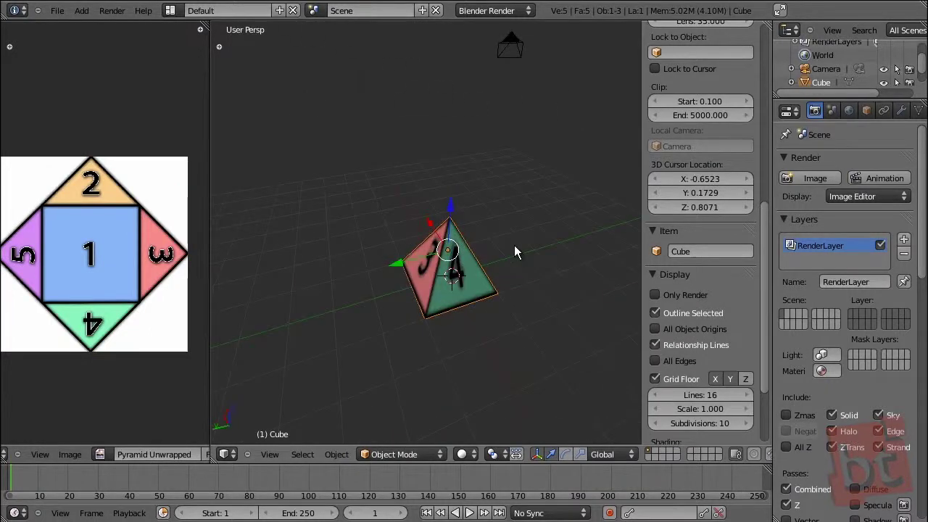
# Scale the pyramid wider in X and Y only, keeping its height fixed.
pyautogui.press('s')
pyautogui.hotkey('shift', 'z')
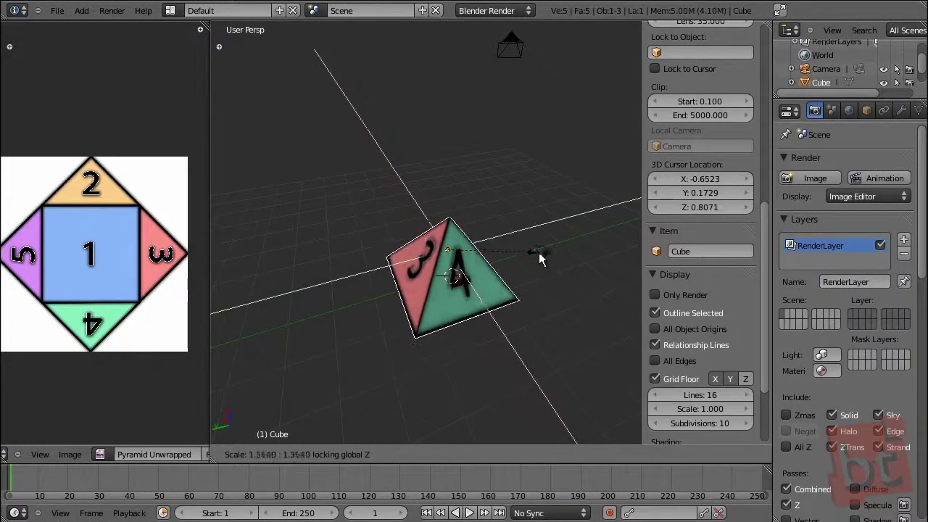
pyautogui.click(577, 259)
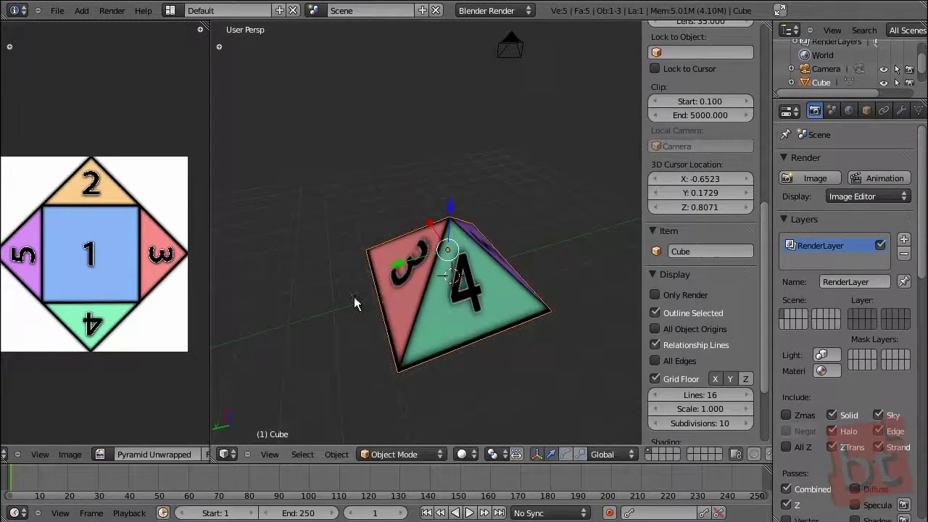
pyautogui.moveTo(355, 305); pyautogui.dragTo(477, 321, button='middle')
# Render a preview with F12, then close it and return to the textured scene.
pyautogui.press('Tab')
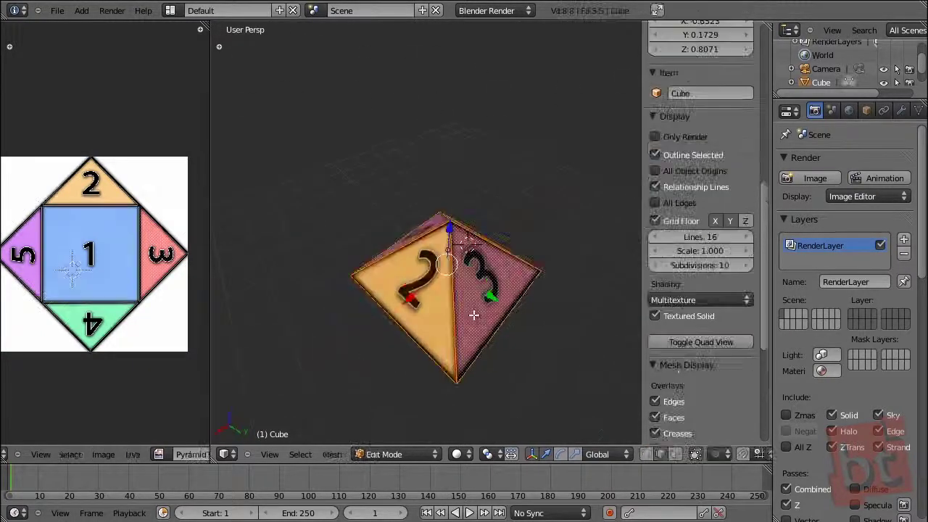
pyautogui.press('Tab')
pyautogui.press('a')
pyautogui.scroll(-3, 473, 314)
pyautogui.moveTo(474, 315); pyautogui.dragTo(452, 313, button='middle')
pyautogui.press('F12')
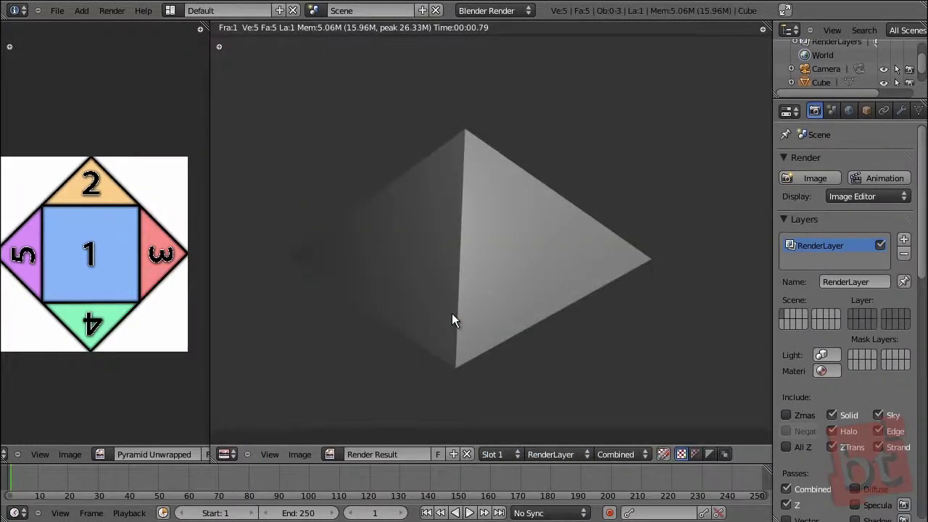
pyautogui.press('Escape')
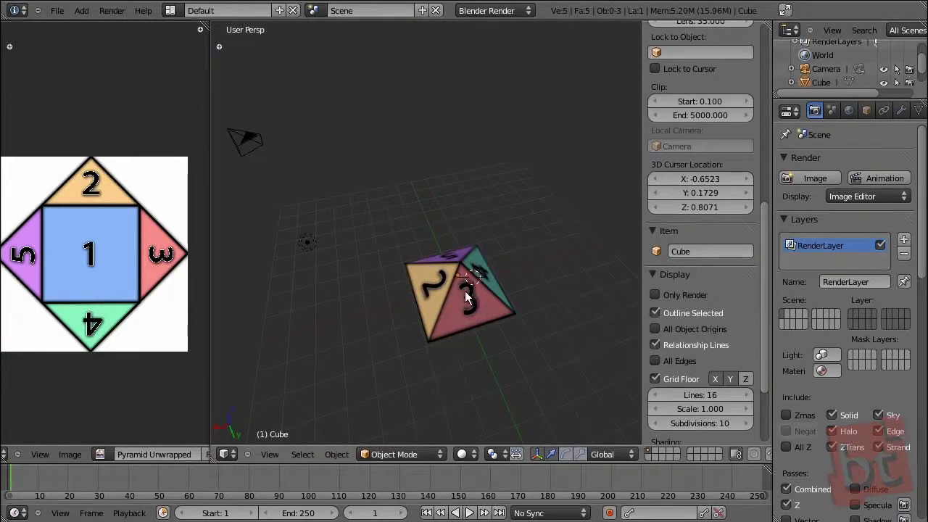
pyautogui.moveTo(471, 301)
pyautogui.mouseDown(button='middle')
pyautogui.moveTo(493, 325)
pyautogui.moveTo(498, 288)
pyautogui.moveTo(405, 286)
pyautogui.moveTo(474, 323)
pyautogui.moveTo(460, 331)
pyautogui.moveTo(485, 336)
pyautogui.moveTo(564, 240)
pyautogui.mouseUp(button='middle')
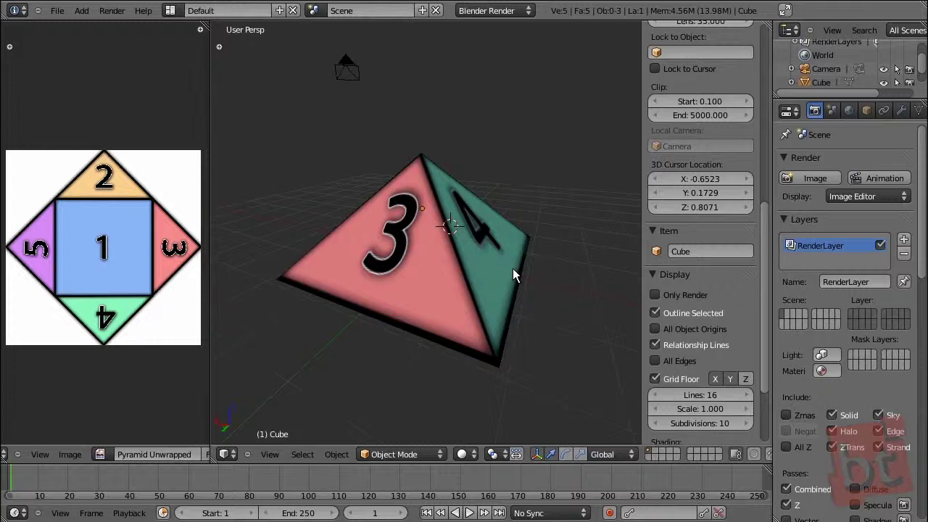
pyautogui.click(70, 455)
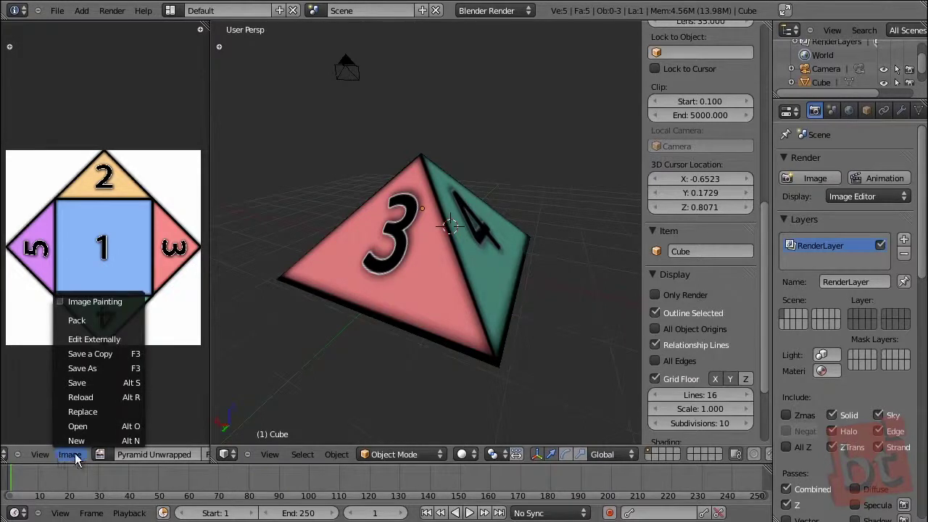
# Select the pyramid and all its faces in Edit Mode.
pyautogui.rightClick(445, 229)
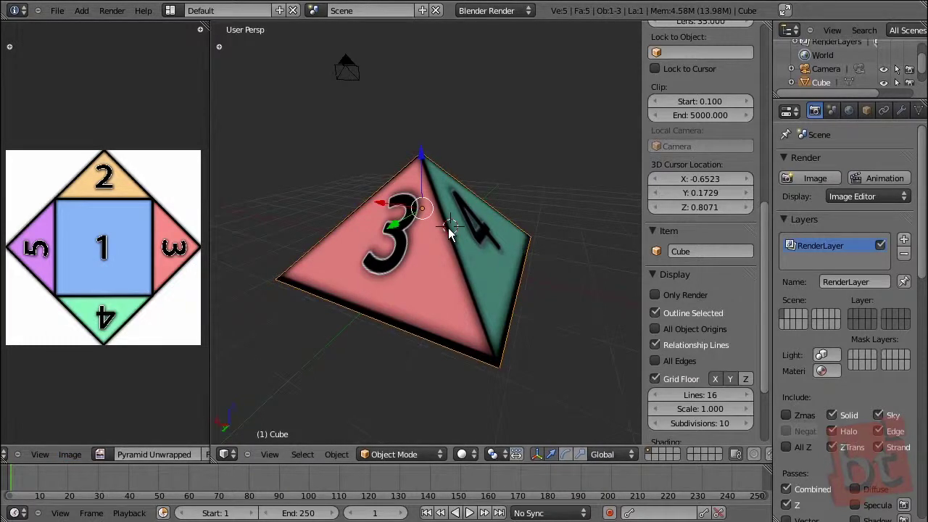
pyautogui.press('Tab')
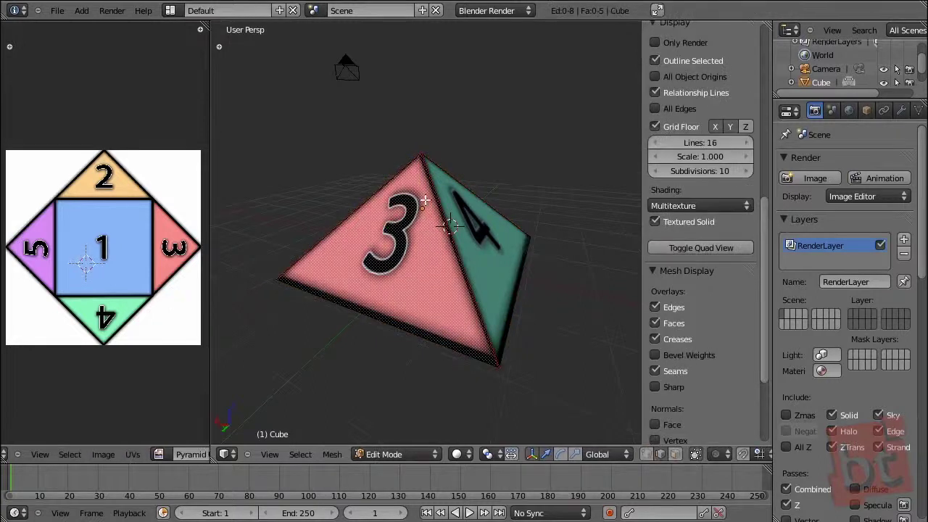
pyautogui.press('a')
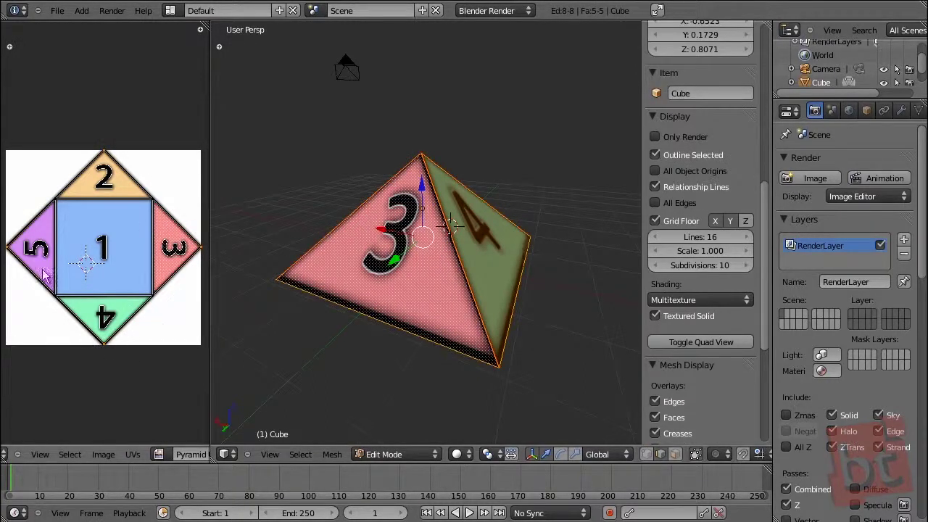
# Set up Export UV Layout as a PNG and edit the file name to 02.png.
pyautogui.click(132, 454)
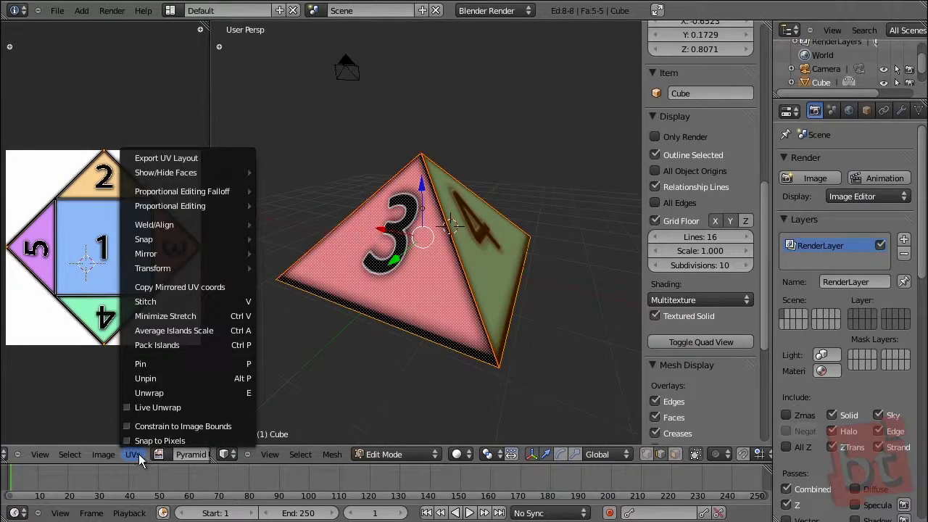
pyautogui.click(171, 157)
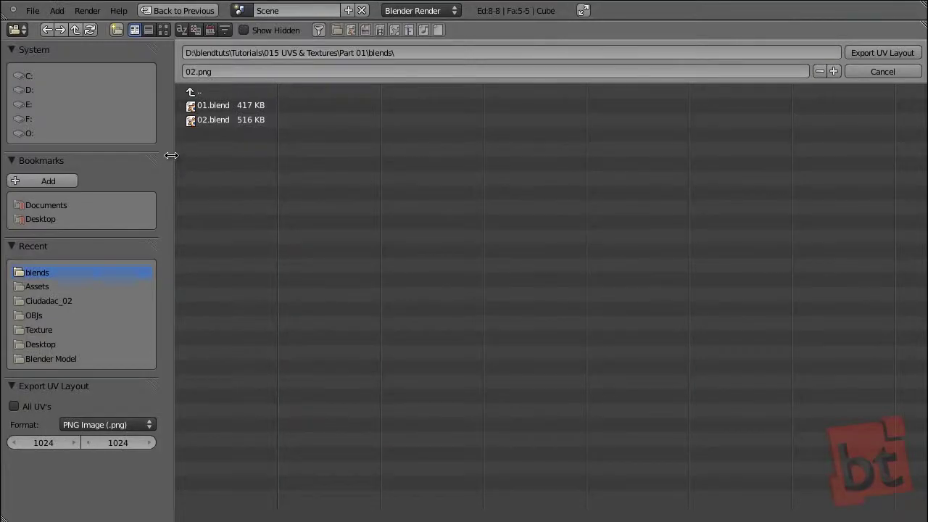
pyautogui.click(82, 425)
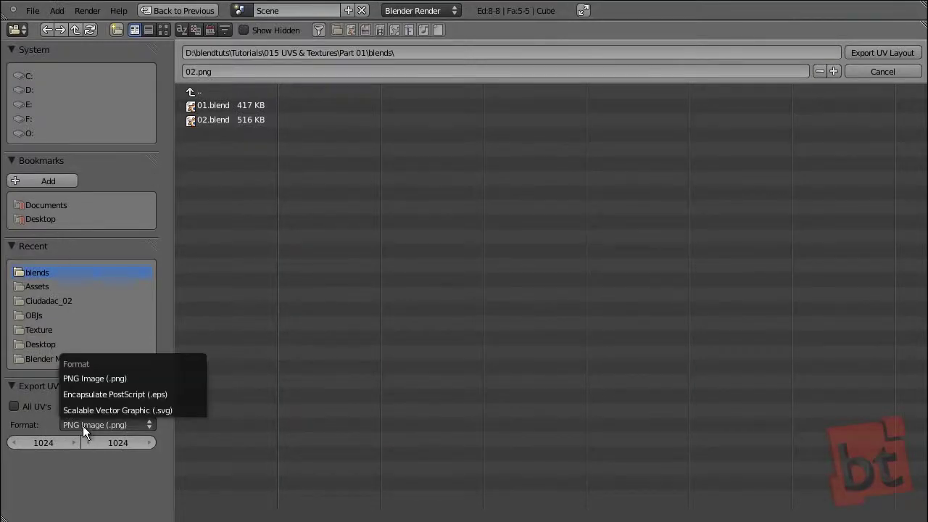
pyautogui.click(111, 377)
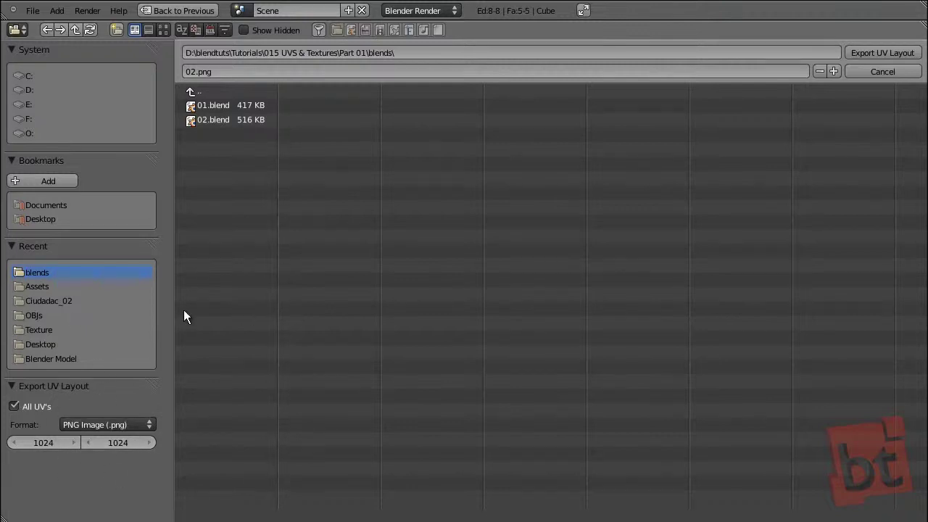
pyautogui.click(198, 71)
pyautogui.click(893, 75)
# Dismiss the export file browser, leave Edit Mode for Object Mode, and deselect the pyramid.
pyautogui.click(892, 74)
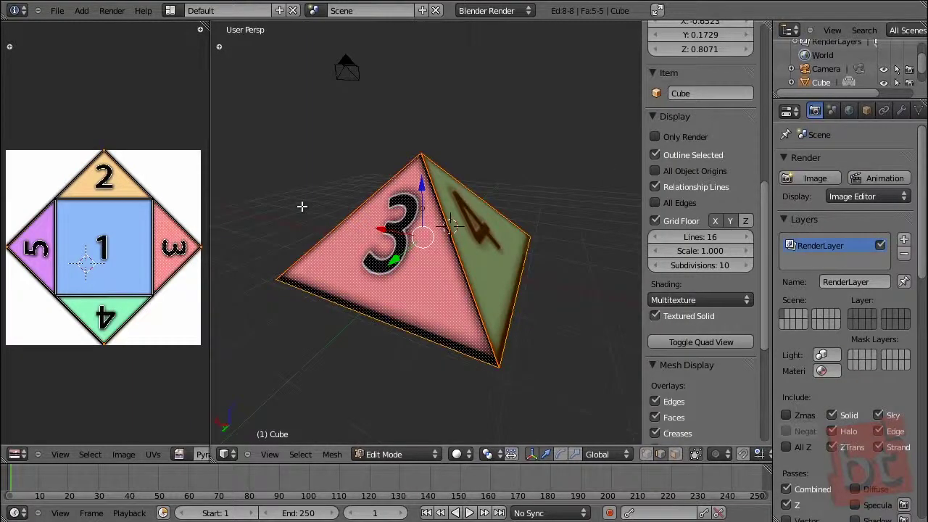
pyautogui.press('Tab')
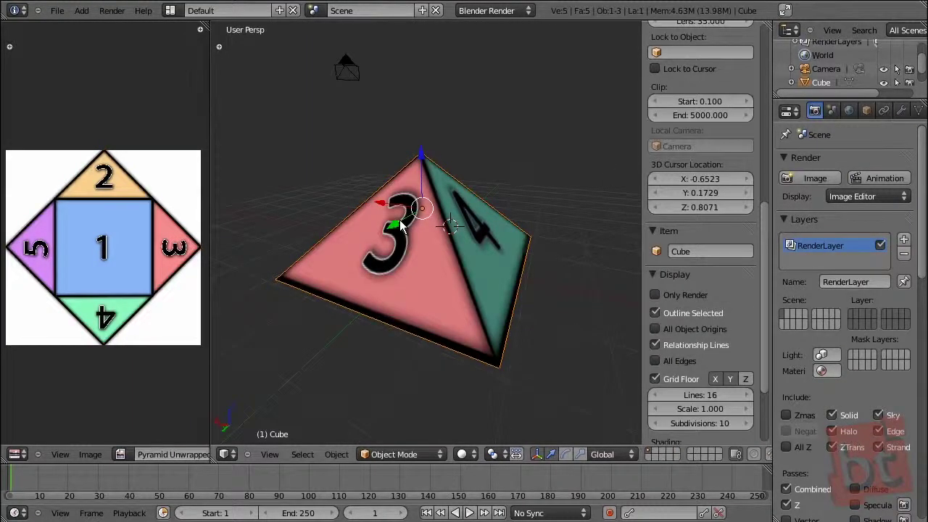
pyautogui.press('a')
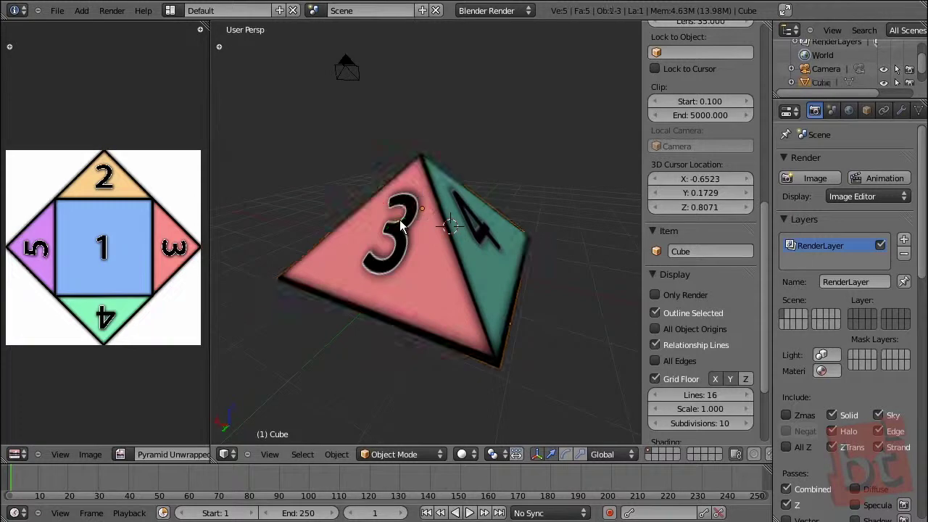